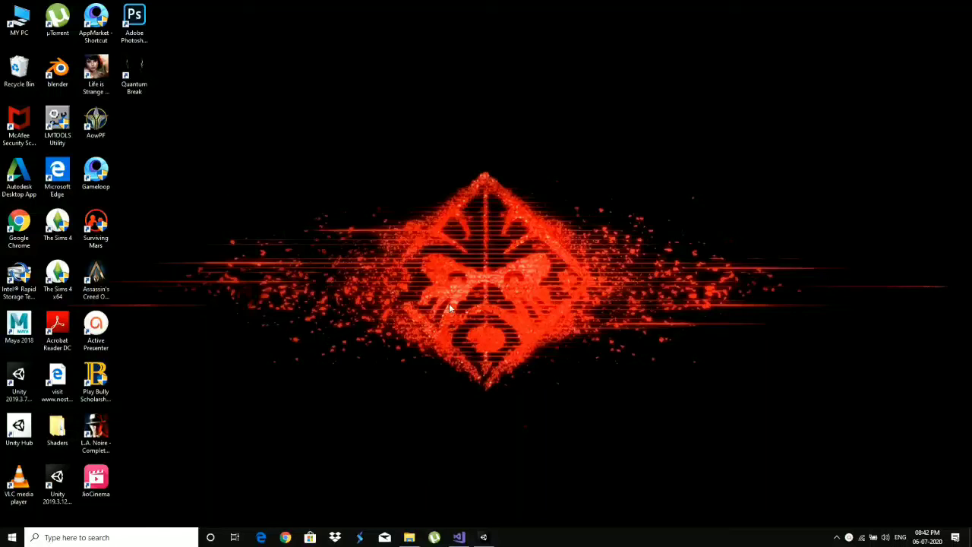
Step: Restore the Unity editor from the taskbar, showing the 'mobile tutorial' scene with CoinSprite
click(483, 537)
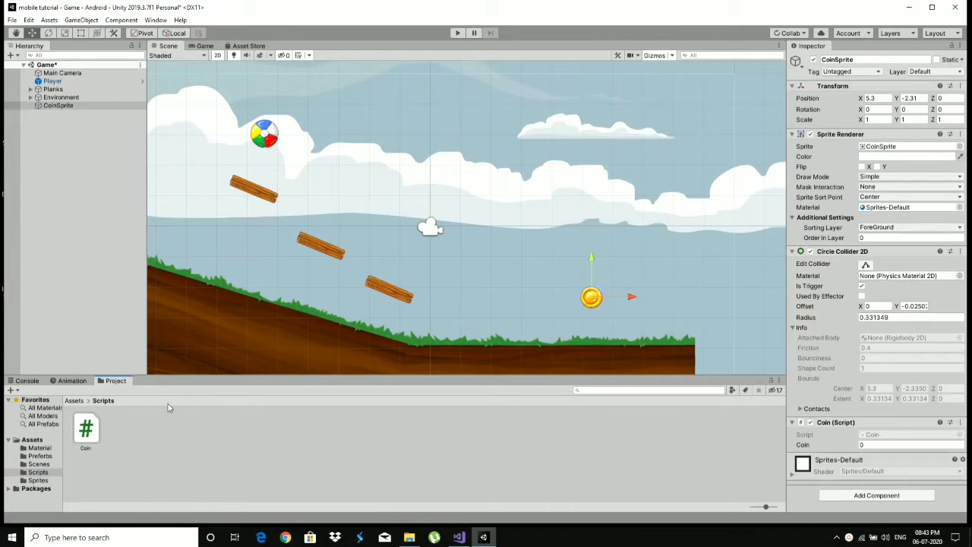
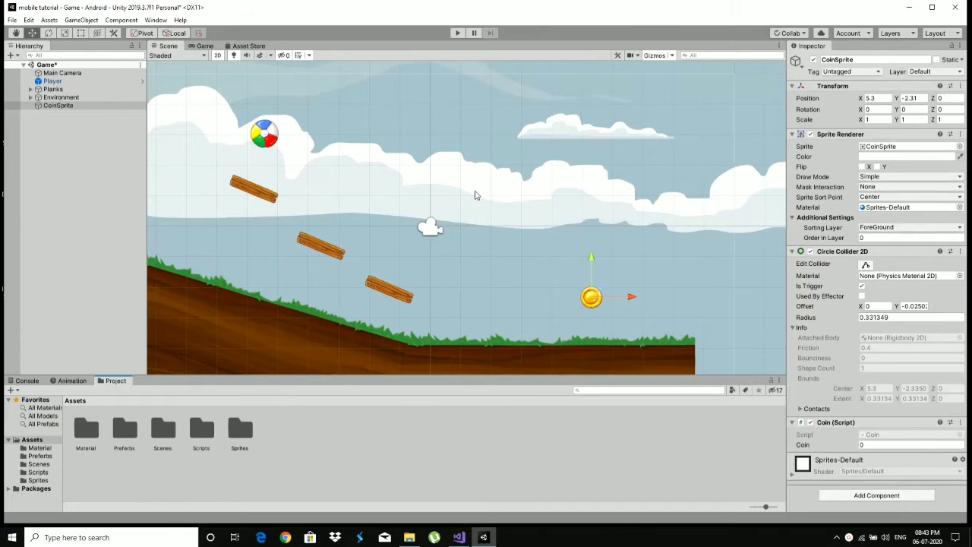
Step: Test-run the coin game and read 'Coin value : 0' in the Console
click(457, 33)
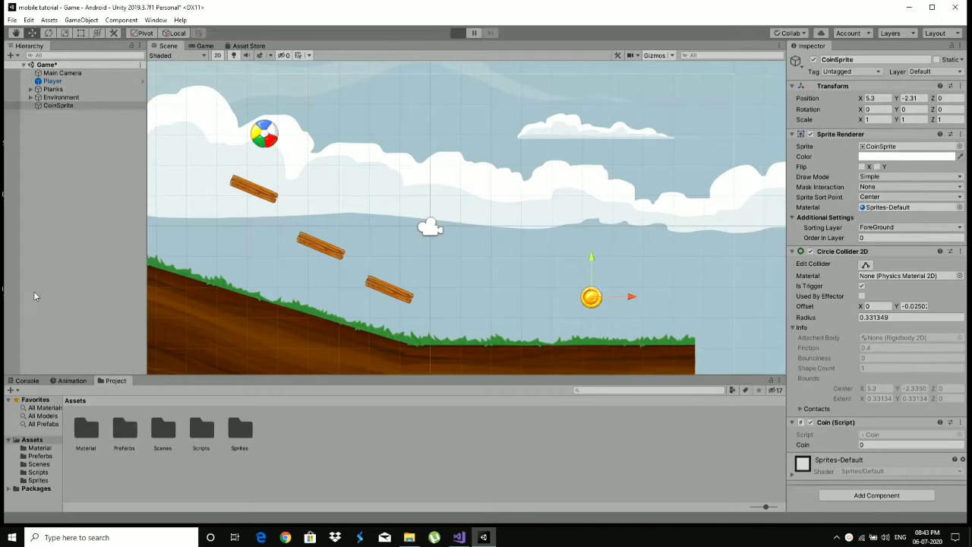
click(27, 381)
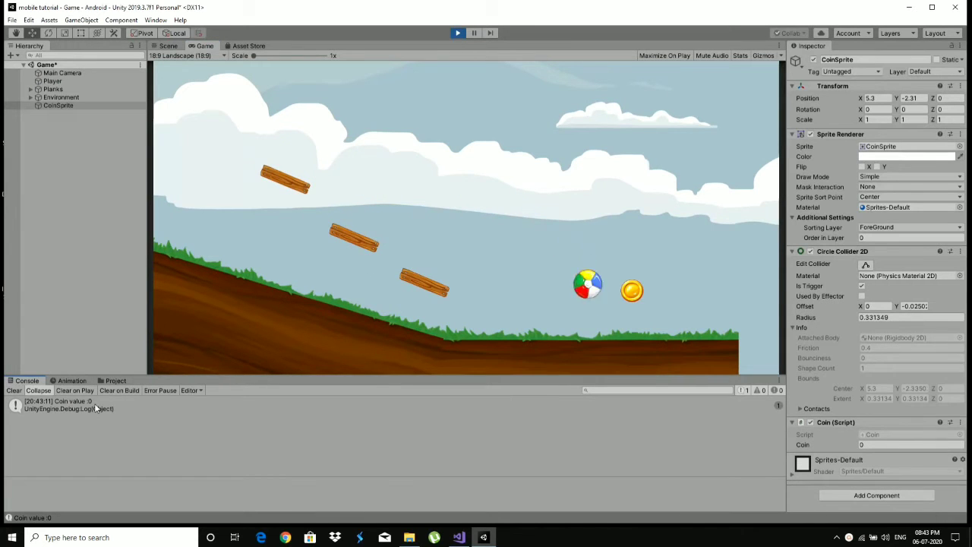
click(459, 32)
Step: Open the Coin script from Assets/Scripts in Visual Studio
click(116, 381)
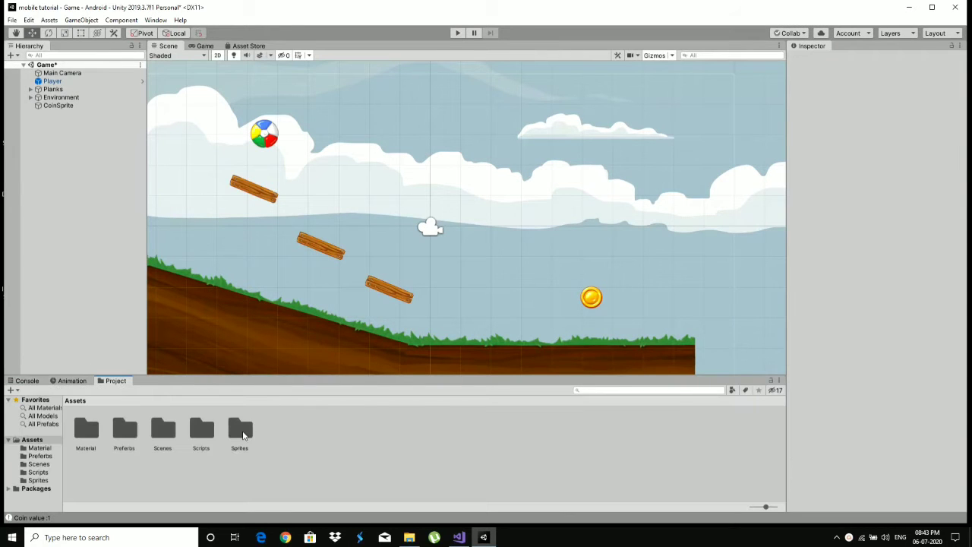
double_click(202, 431)
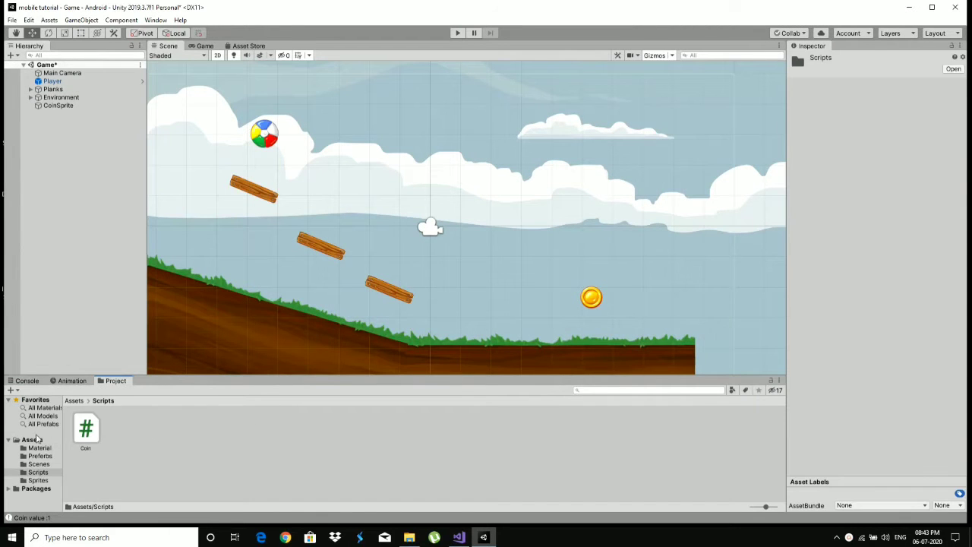
double_click(86, 429)
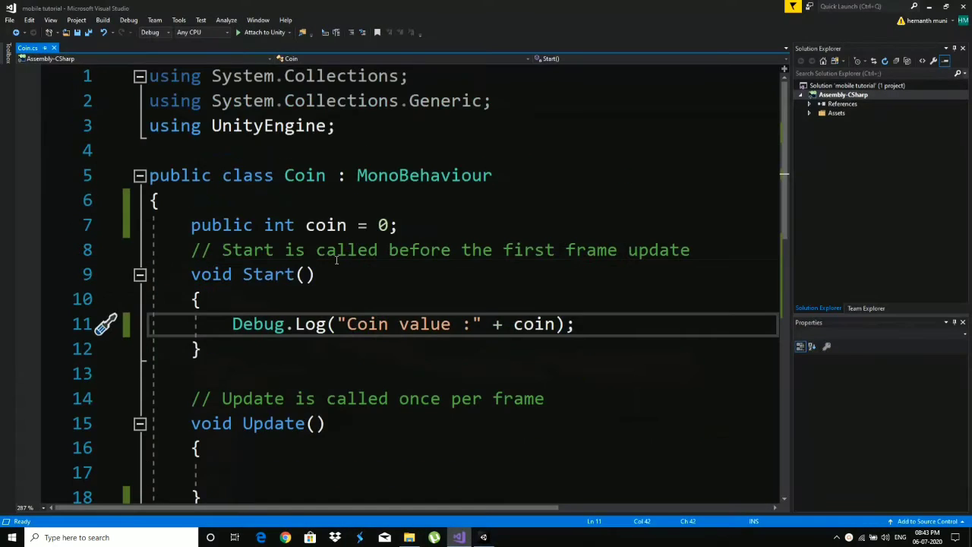
Step: Highlight 'public' on line 7 of Coin.cs, leave it unchanged, and return to Unity
drag(254, 225, 192, 224)
click(255, 226)
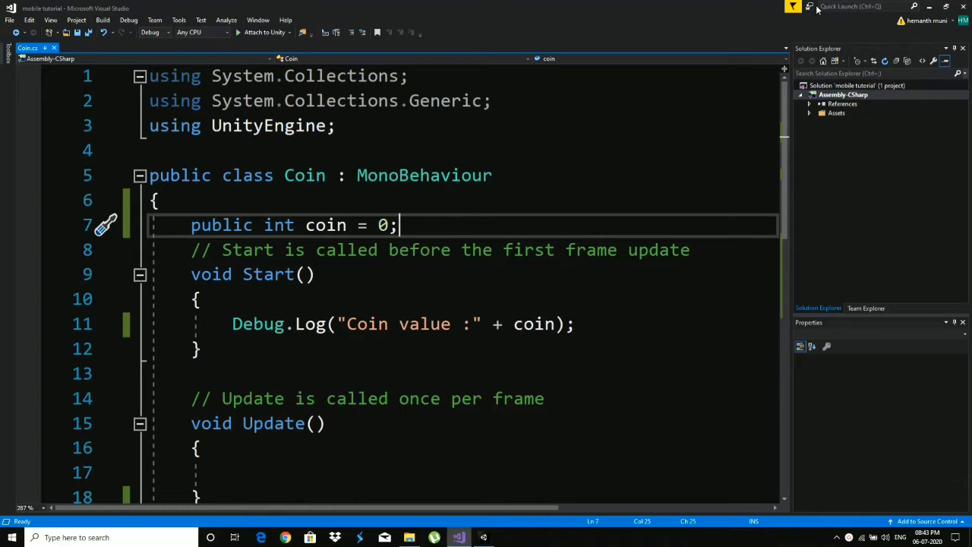
click(929, 6)
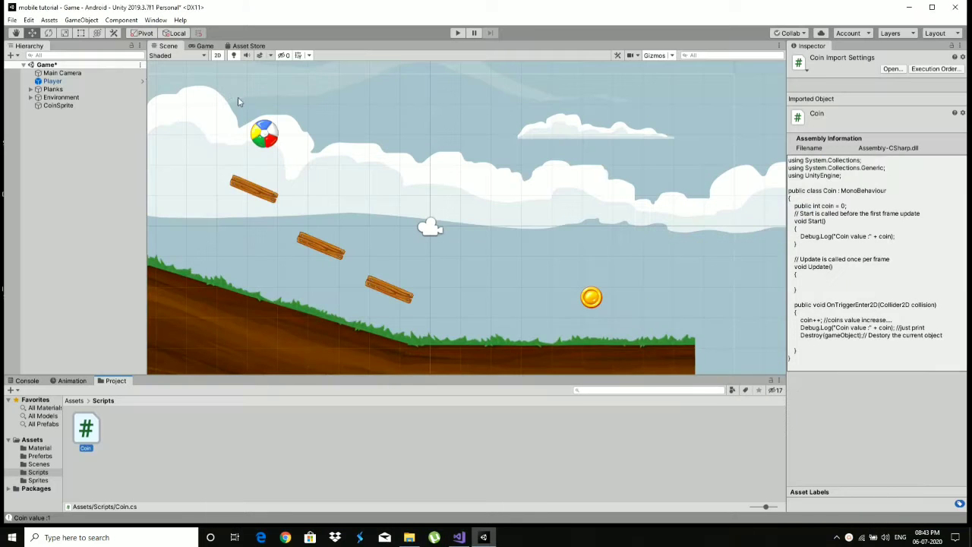
Step: Set the Coin value on CoinSprite's Coin (Script) component to 2
click(58, 106)
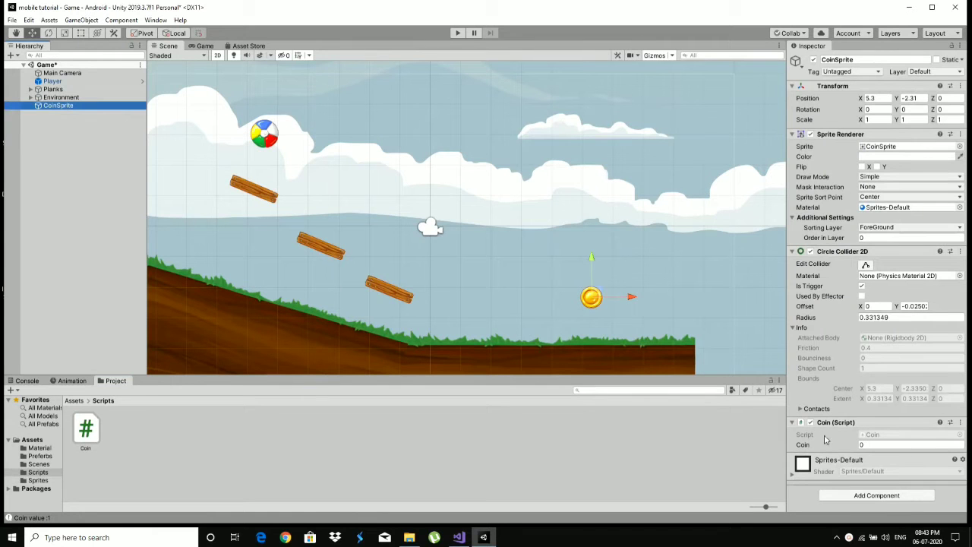
mouse_move(458, 536)
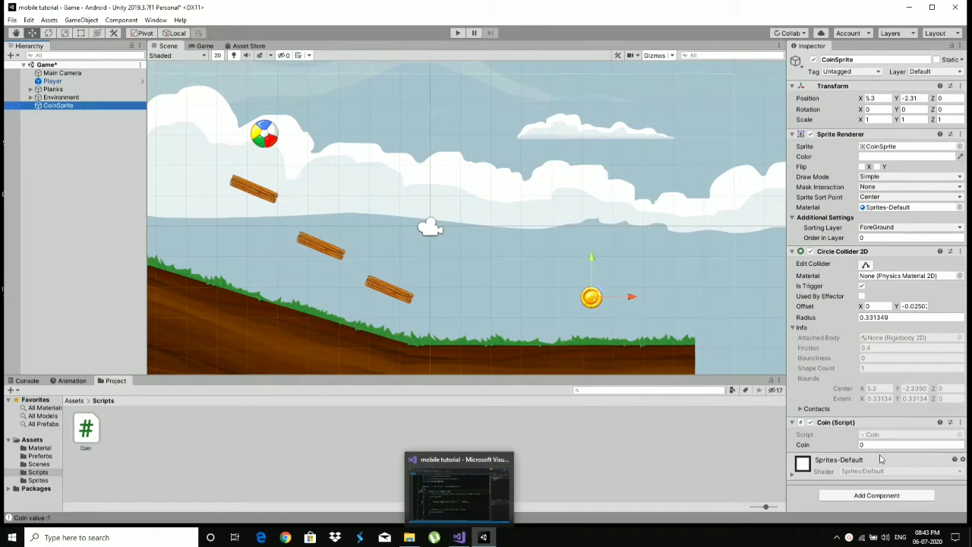
click(909, 445)
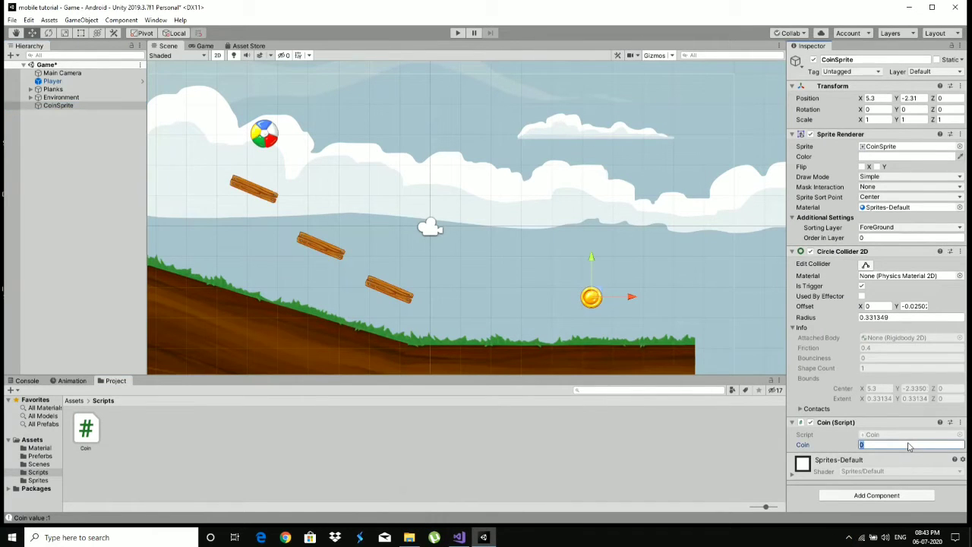
text(2)
Step: Clear the Console, test-run the game to log values 2 and 3, then return to Coin.cs
click(29, 382)
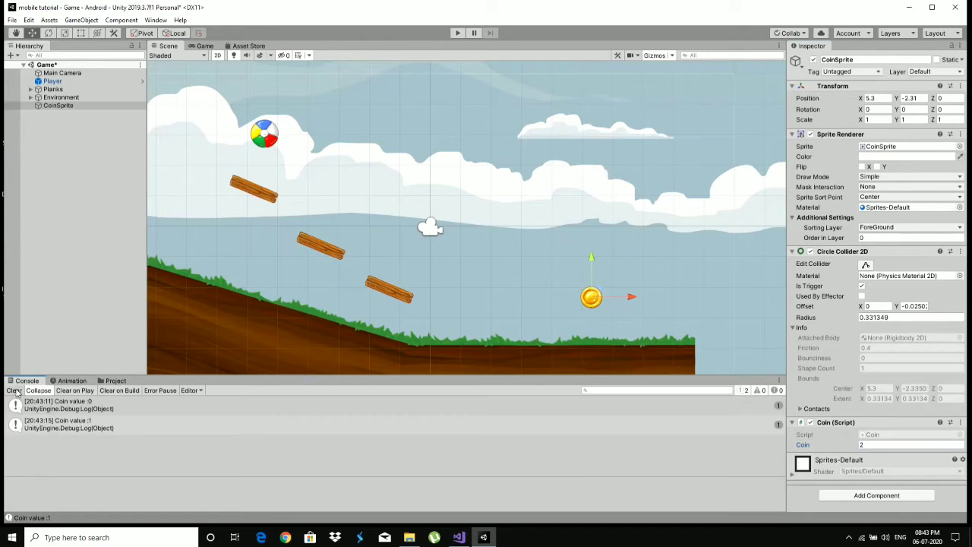
click(13, 390)
click(457, 32)
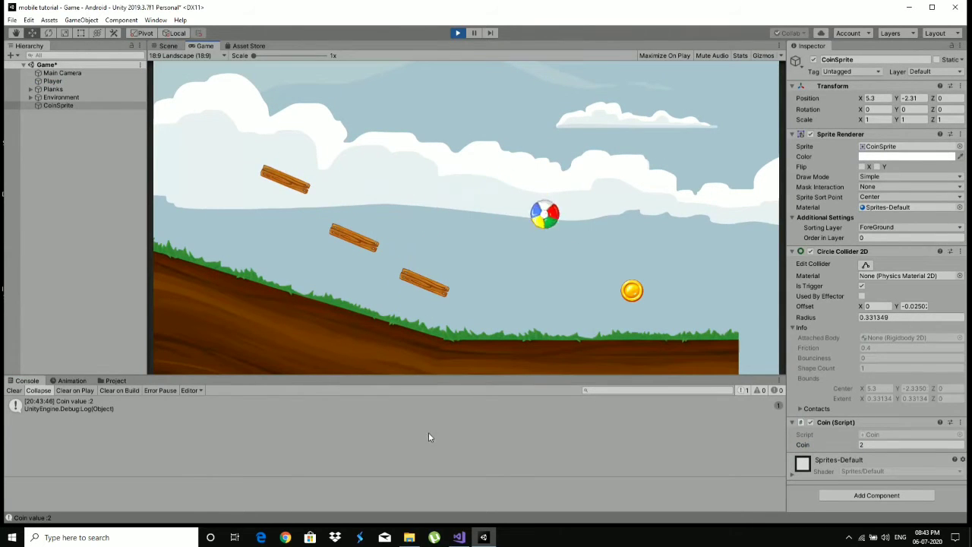
click(458, 32)
click(13, 390)
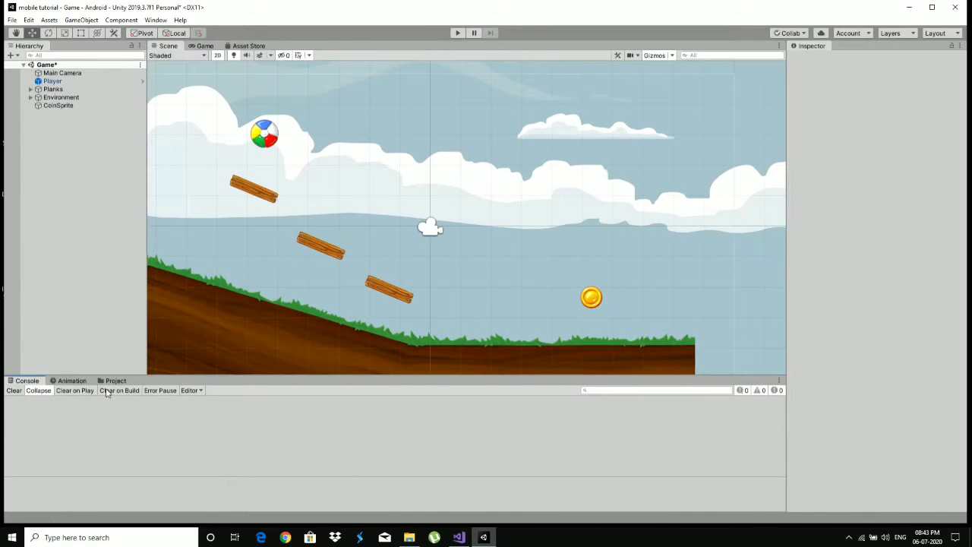
click(459, 537)
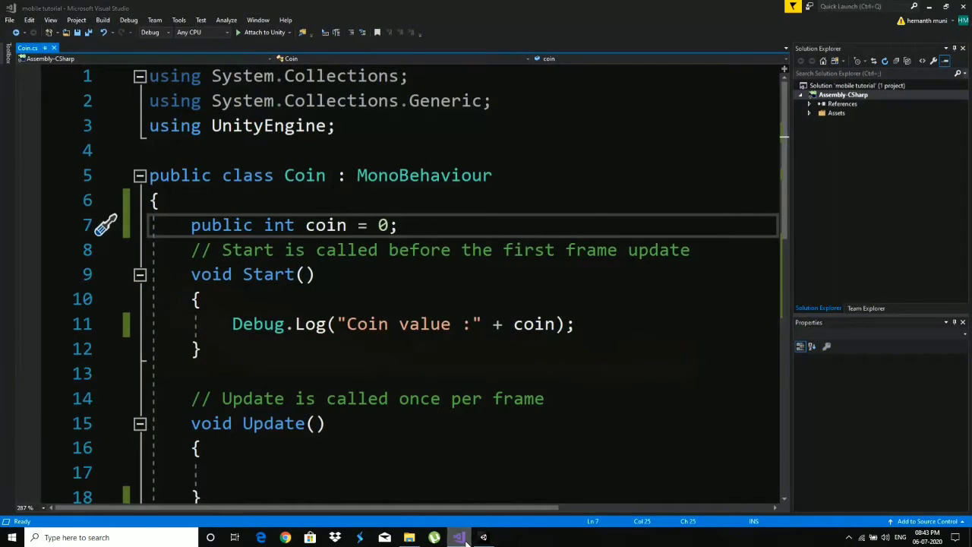
Step: Check CoinSprite's Coin value in Unity, then bring Coin.cs back up
click(483, 537)
click(61, 105)
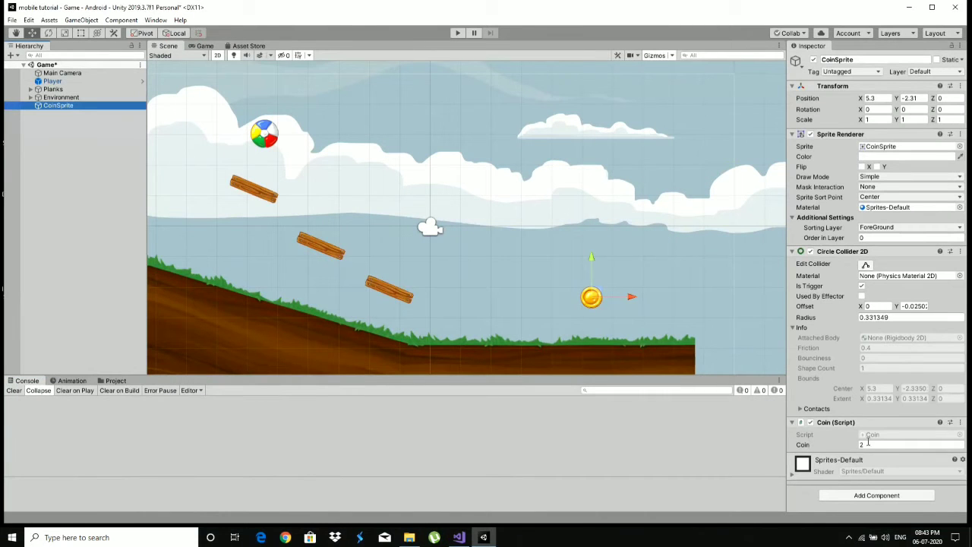
click(459, 536)
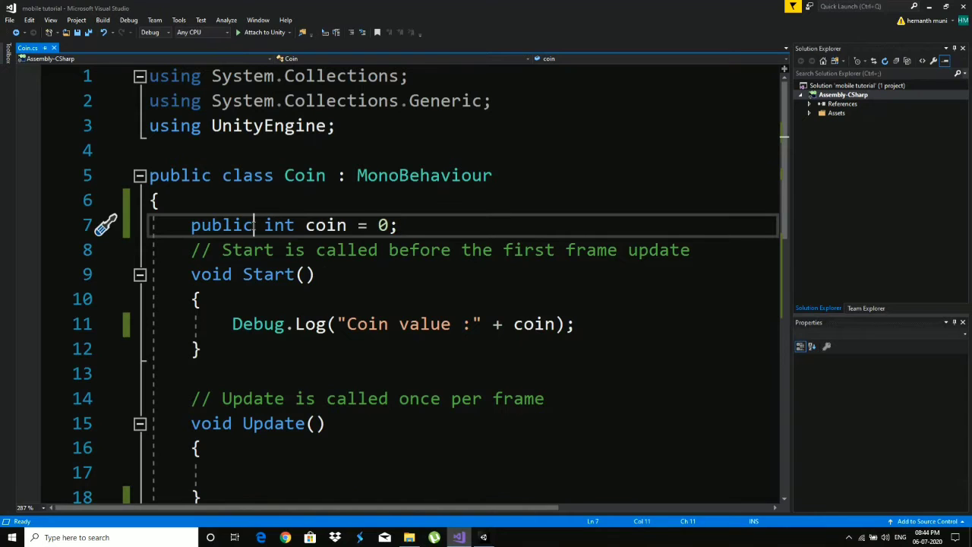
Step: Change 'public' to 'private' on line 7 using IntelliSense and save Coin.cs
key(BackSpace)
key(BackSpace)
key(BackSpace)
key(BackSpace)
key(BackSpace)
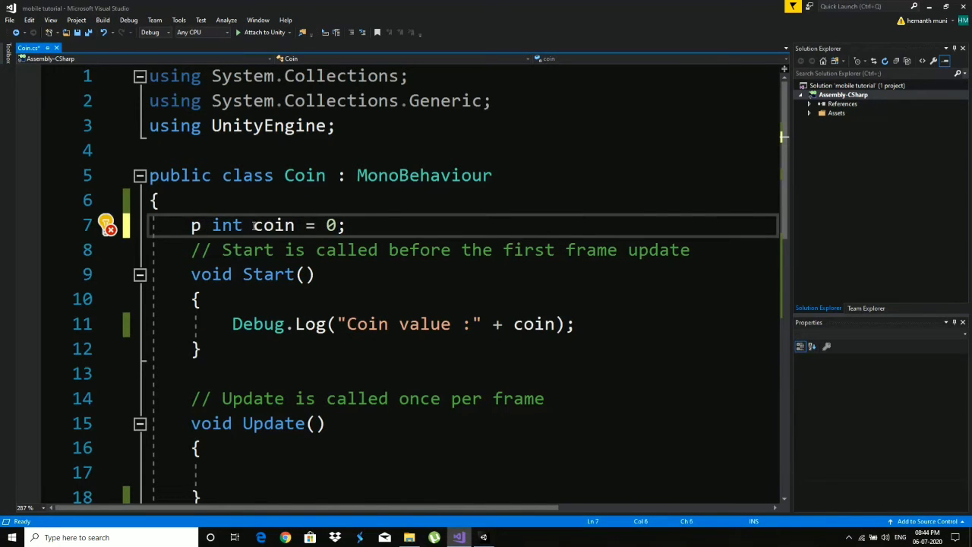
key(BackSpace)
text(pri)
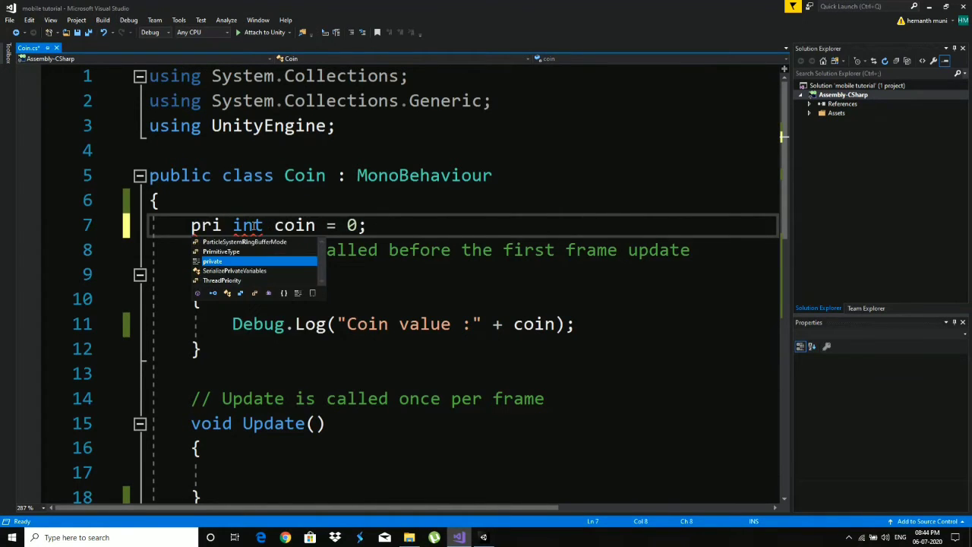
key(Tab)
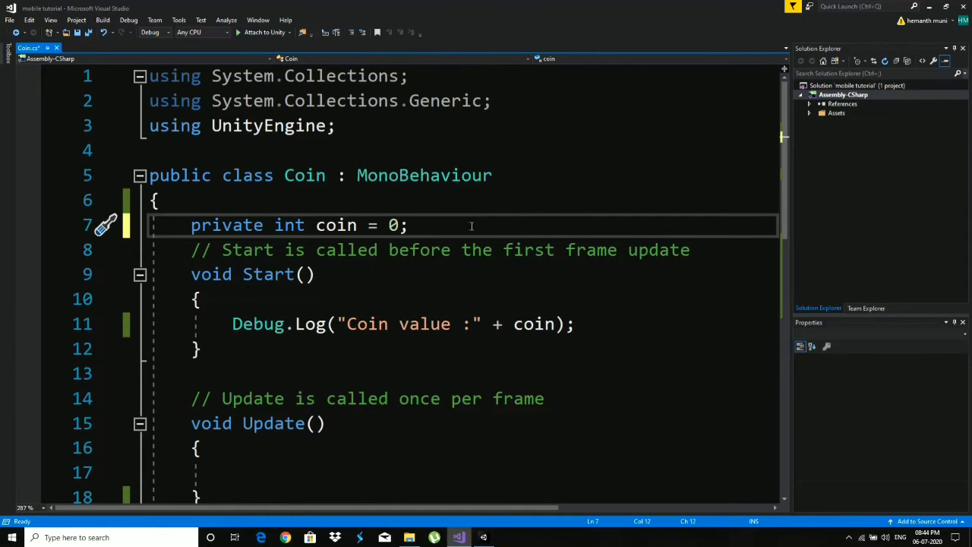
key(ctrl+s)
click(928, 6)
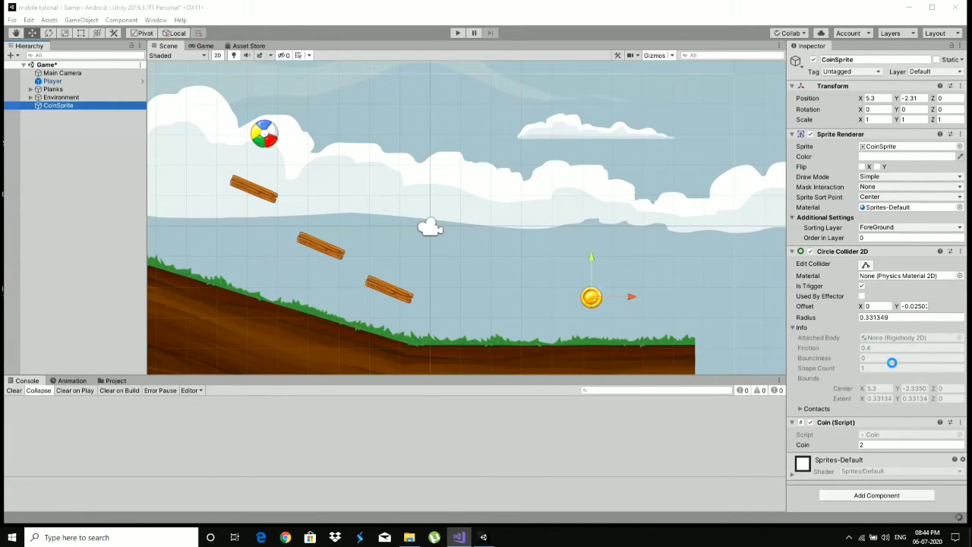
Step: Confirm the Inspector's Coin (Script) component no longer shows Coin, then return to Coin.cs
click(489, 519)
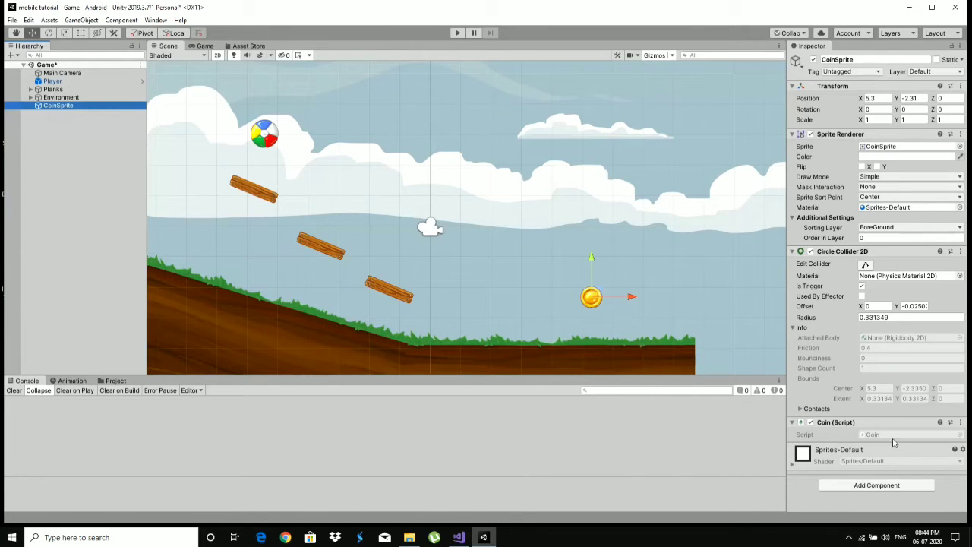
click(458, 537)
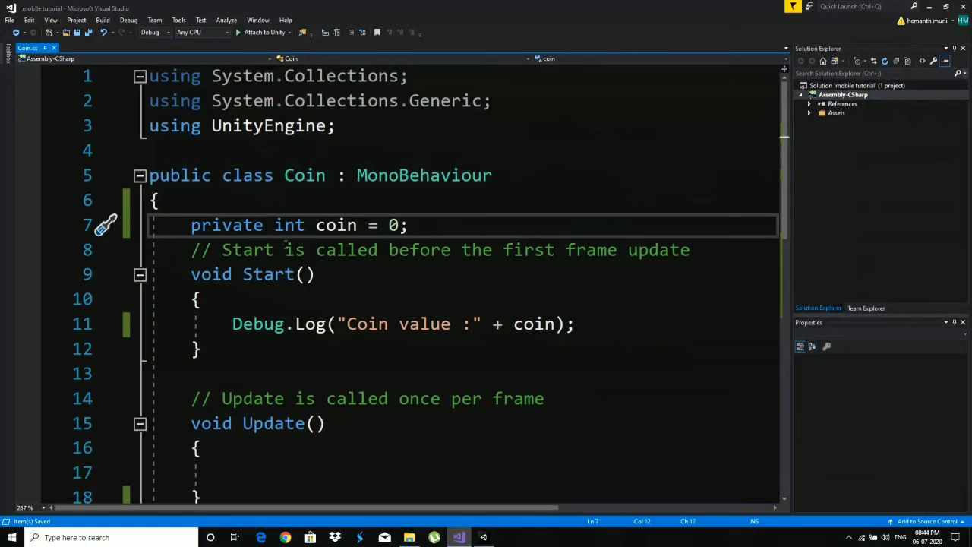
Step: Delete 'private' from the coin field on line 7, save, and check Unity
scroll(287, 317, down, 2)
scroll(287, 317, down, 1)
scroll(304, 417, down, 2)
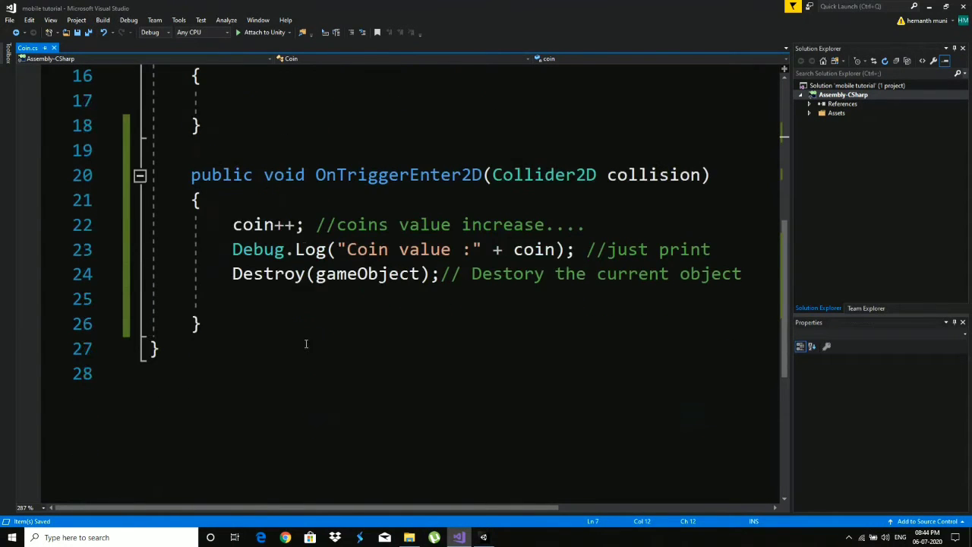
scroll(306, 341, up, 4)
scroll(365, 289, up, 1)
click(425, 229)
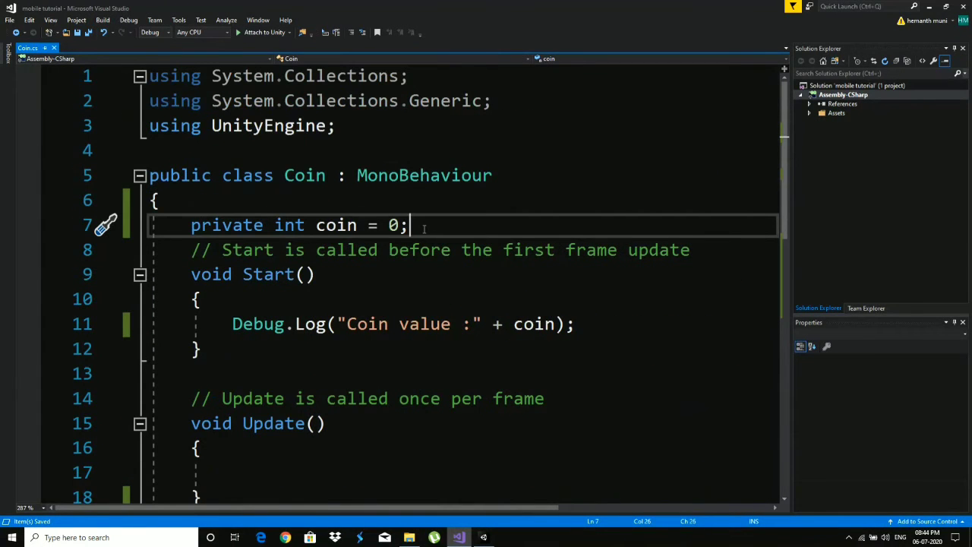
click(264, 226)
key(BackSpace)
key(BackSpace)
key(BackSpace)
key(BackSpace)
key(BackSpace)
key(BackSpace)
key(BackSpace)
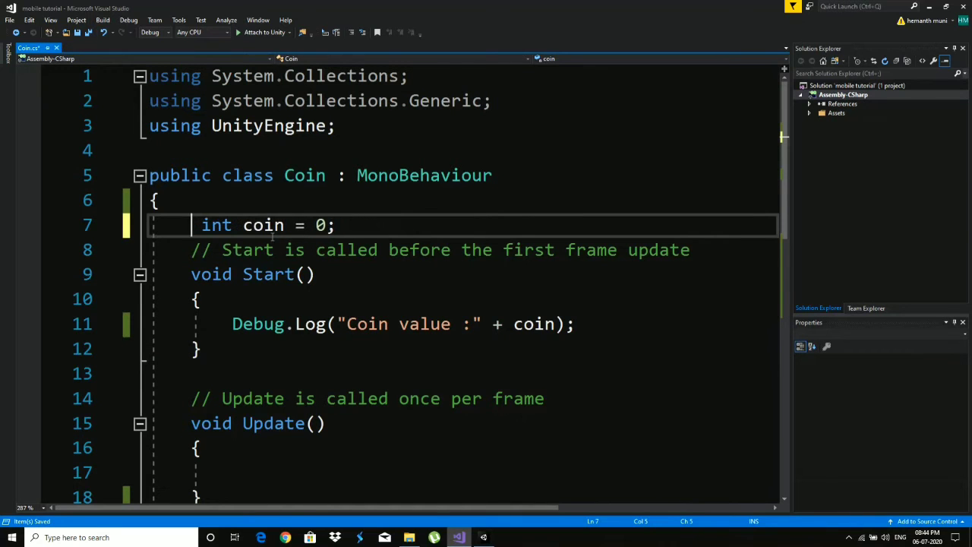
key(Delete)
key(ctrl+s)
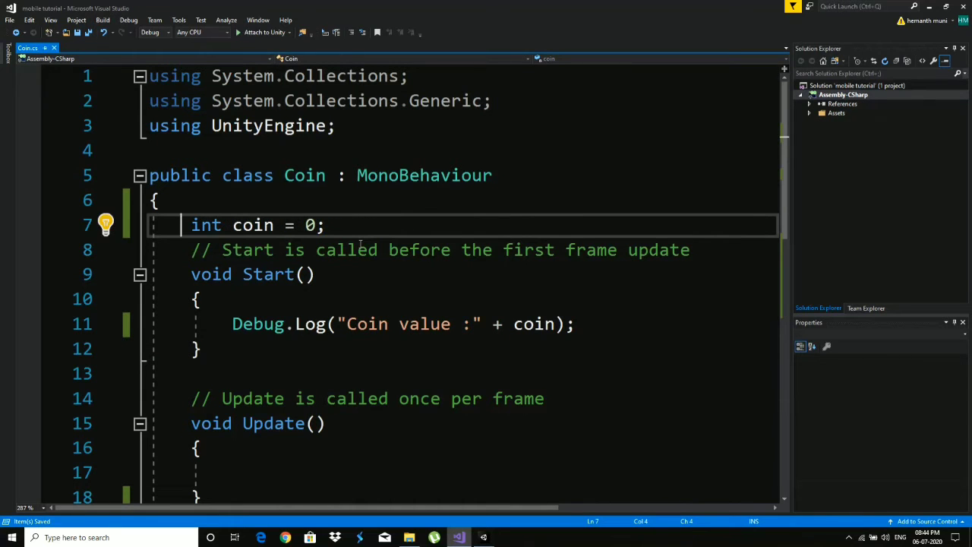
scroll(349, 296, down, 2)
scroll(348, 296, up, 2)
key(alt+Tab)
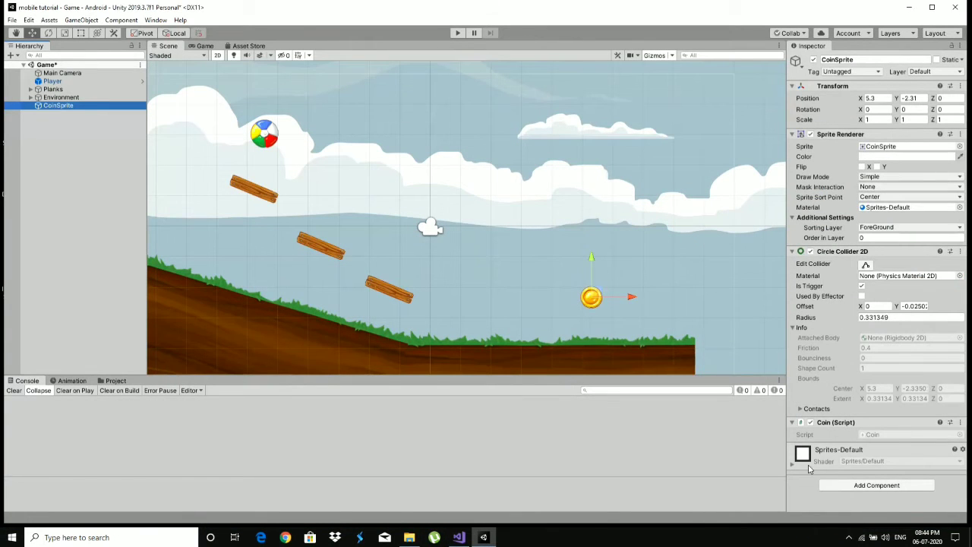
Step: Type 'public' before int coin on line 7 and save Coin.cs
click(458, 537)
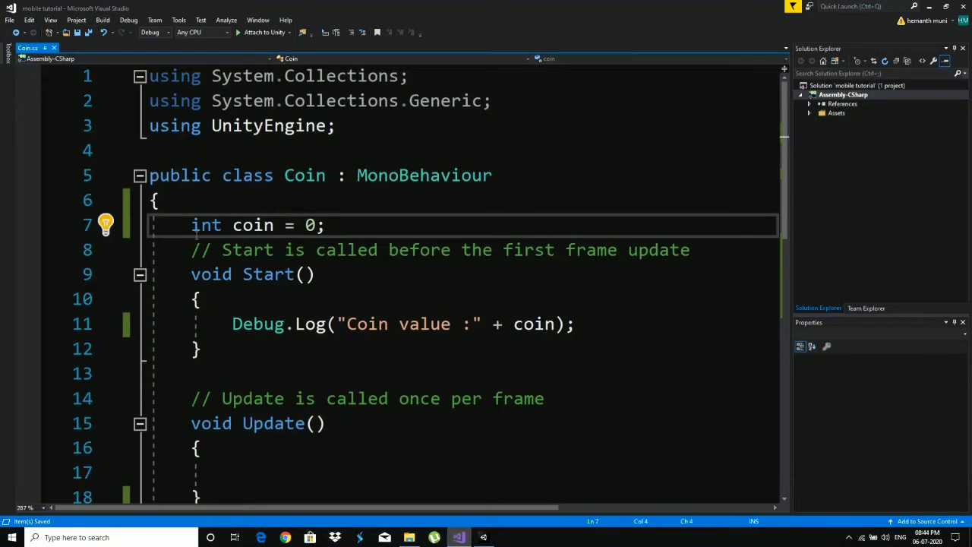
key(Left)
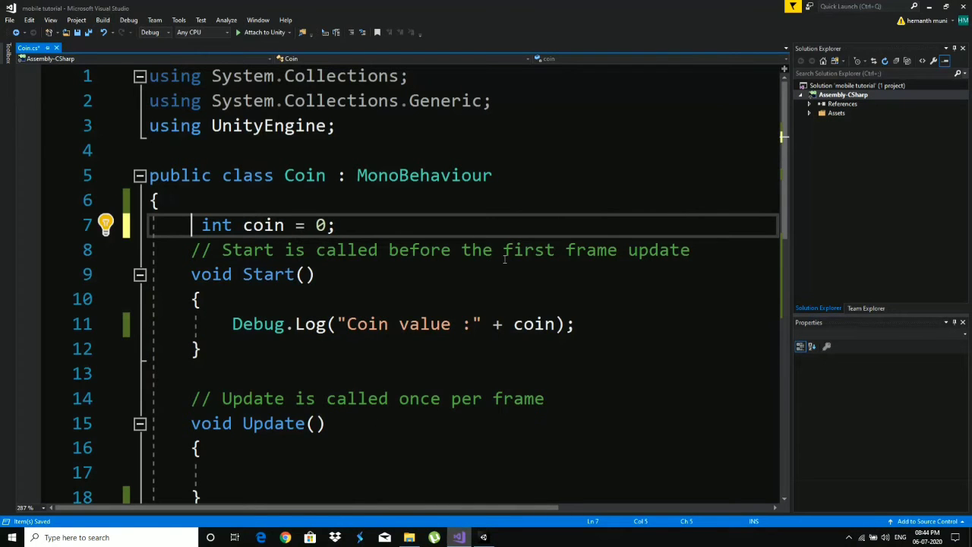
text(public)
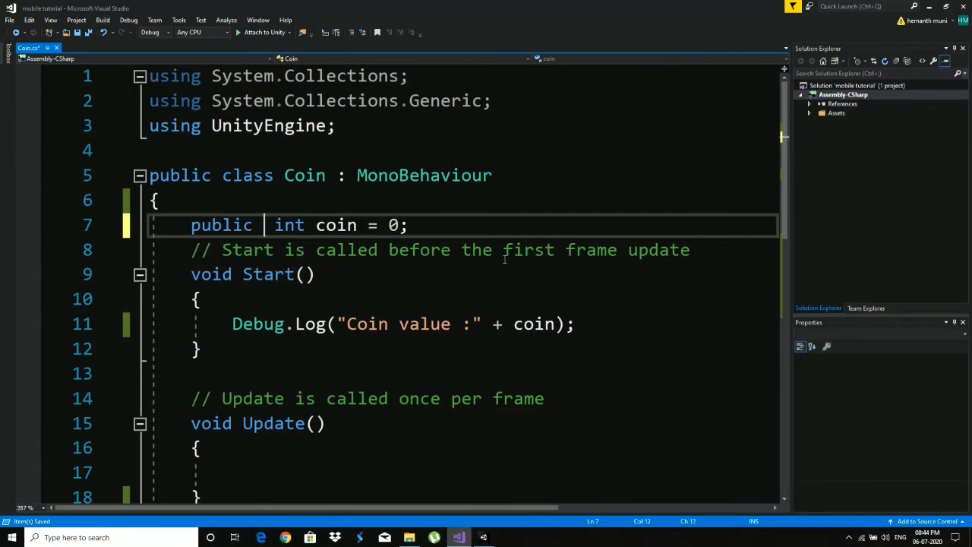
key(BackSpace)
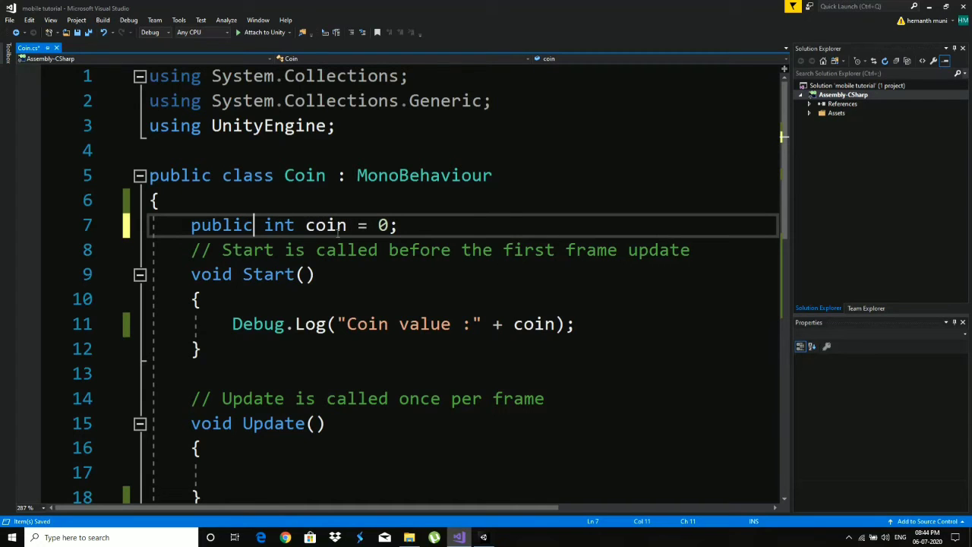
key(ctrl+s)
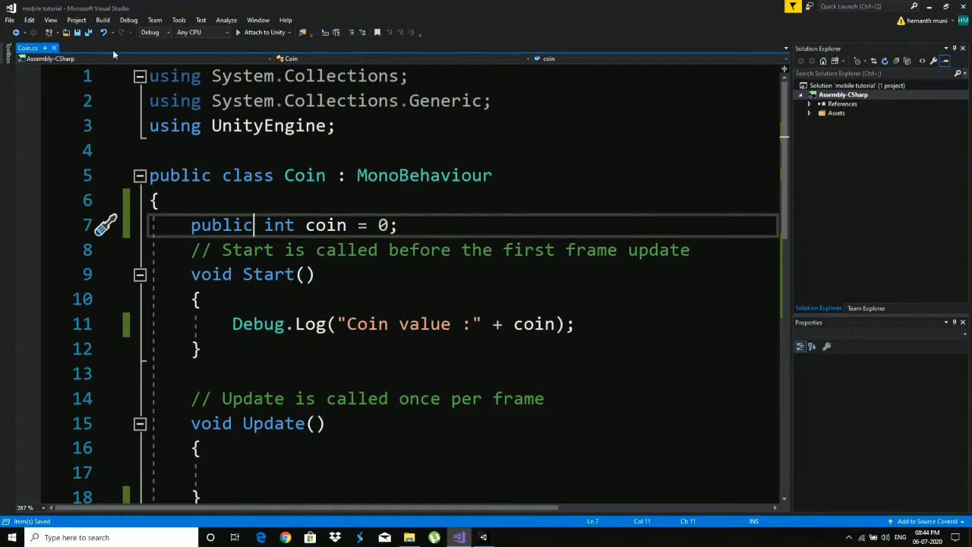
Step: Verify the Inspector shows Coin set to 2 again, then return to the script
click(929, 6)
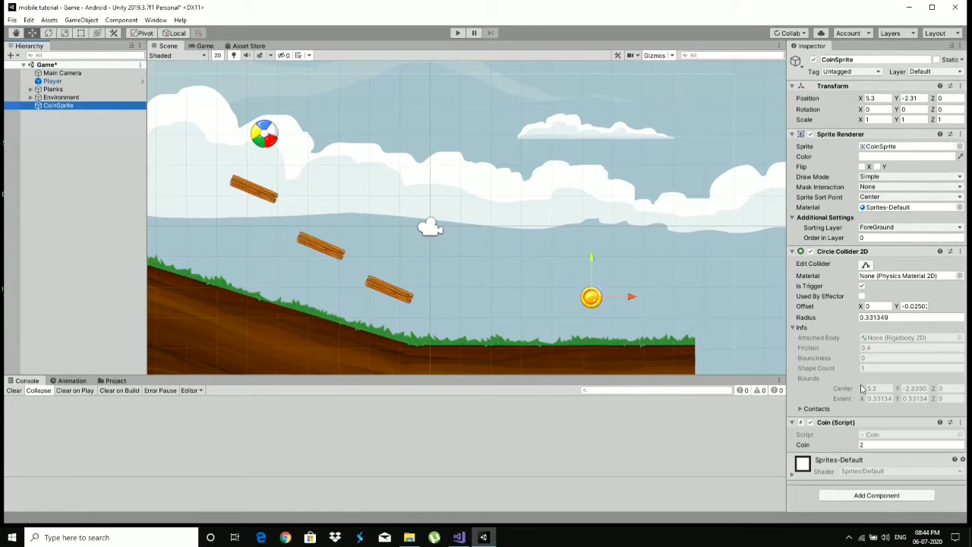
click(879, 446)
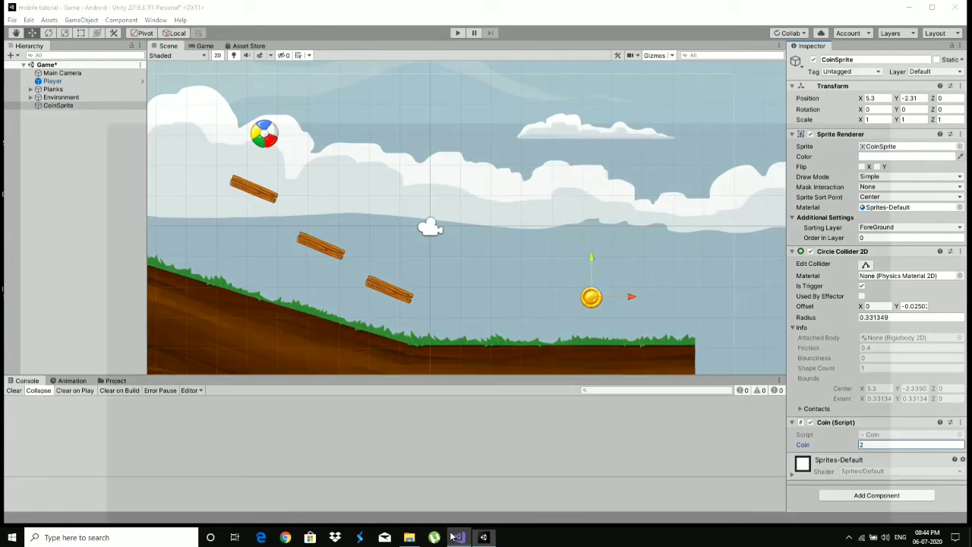
click(458, 537)
click(455, 536)
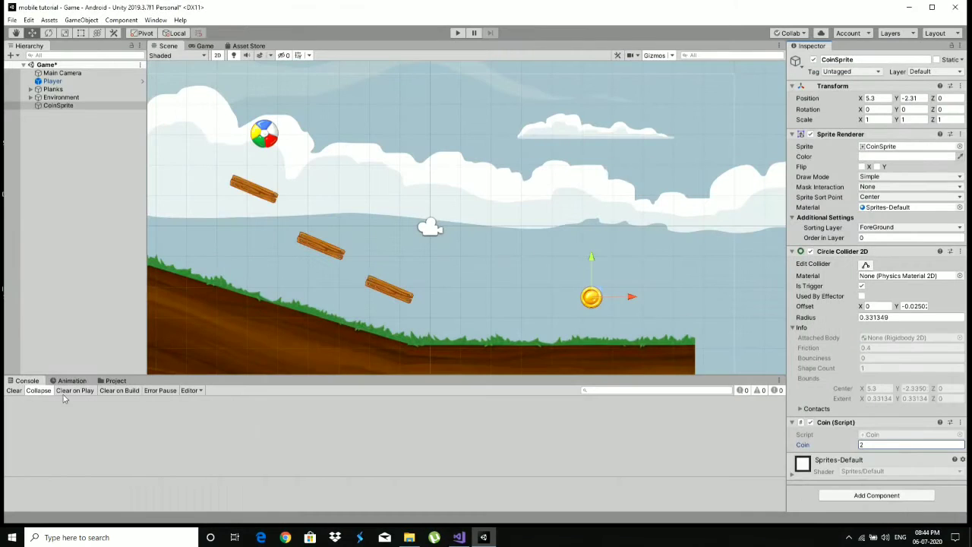
click(458, 537)
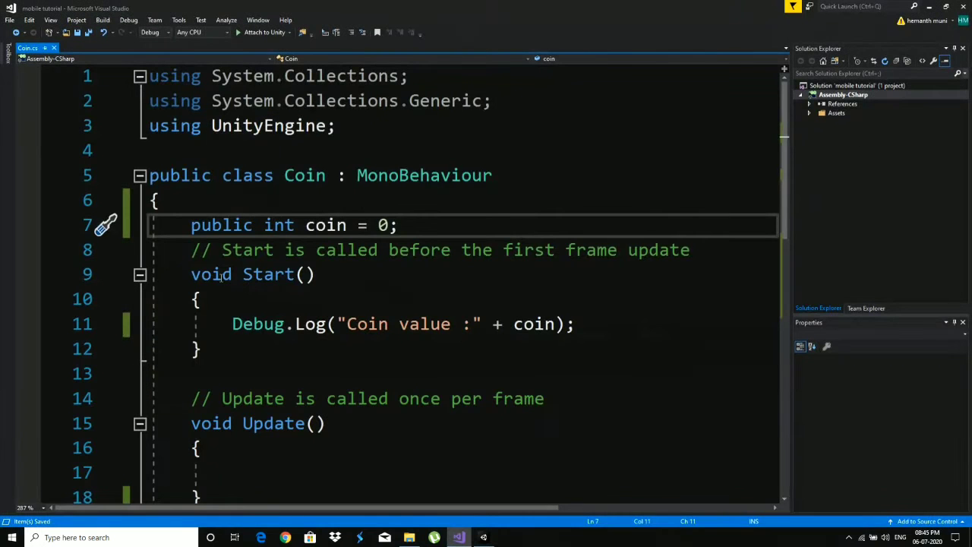
Step: Add a new line 8 below the coin field reading 'float speed = 1.5f;'
scroll(280, 290, down, 2)
scroll(258, 274, down, 1)
scroll(228, 257, up, 3)
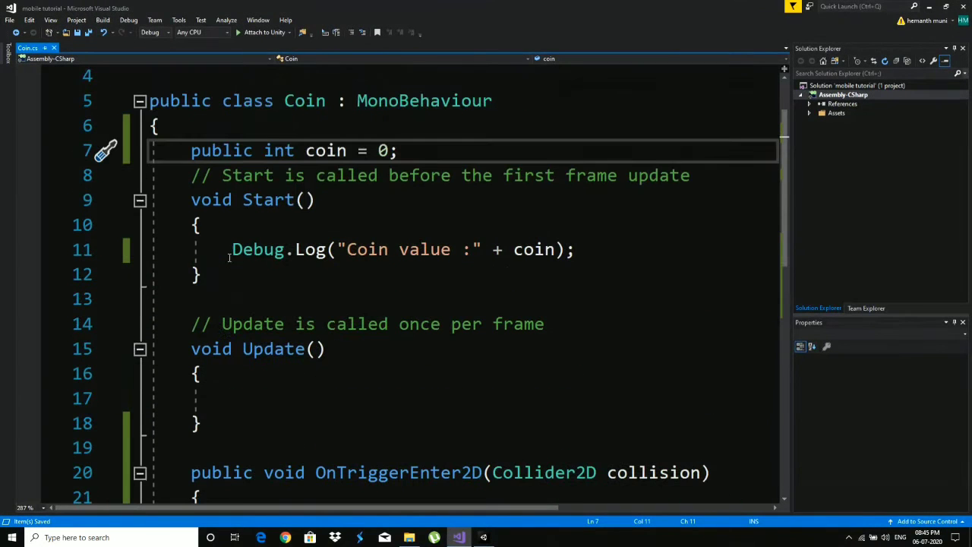
click(190, 154)
click(218, 154)
click(444, 155)
key(Return)
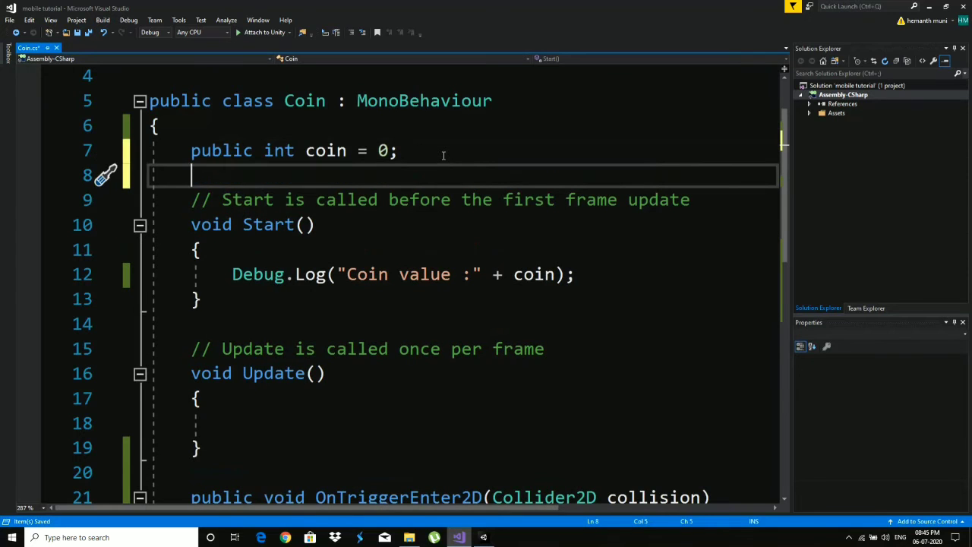
text(float )
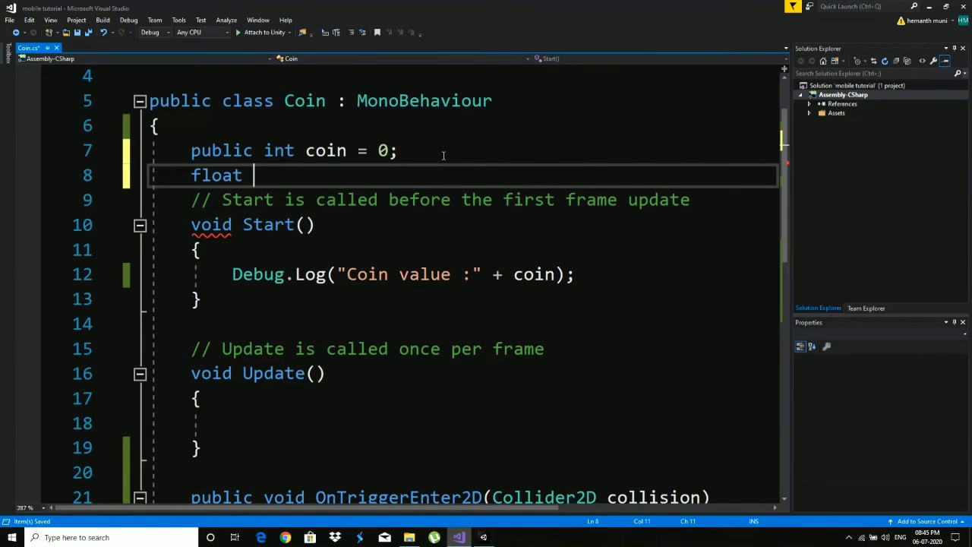
text(coi)
key(BackSpace)
key(BackSpace)
key(BackSpace)
text(speed )
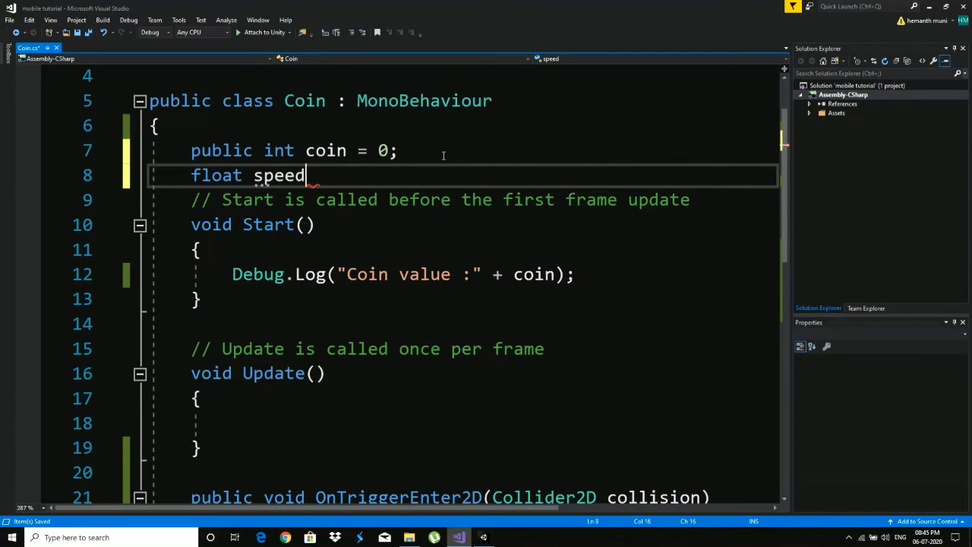
text(= )
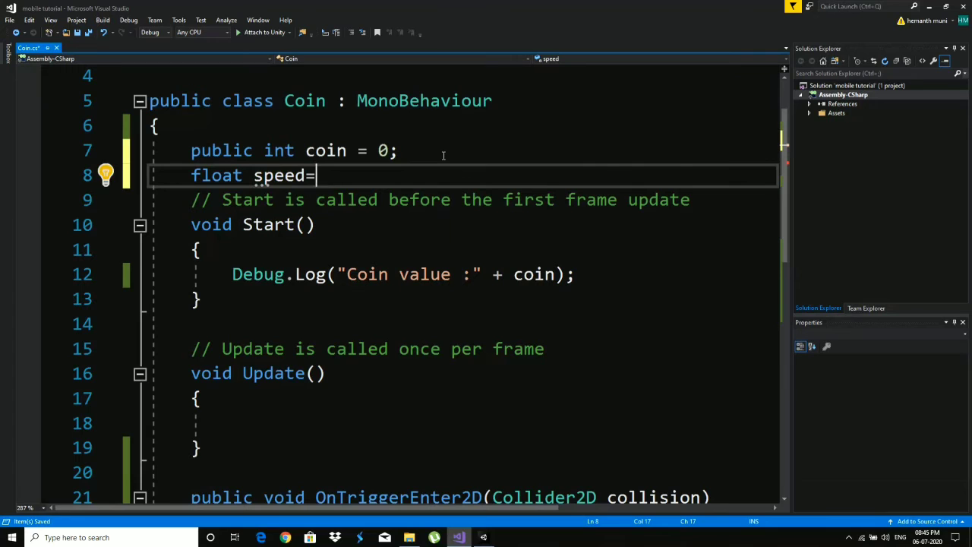
text(1)
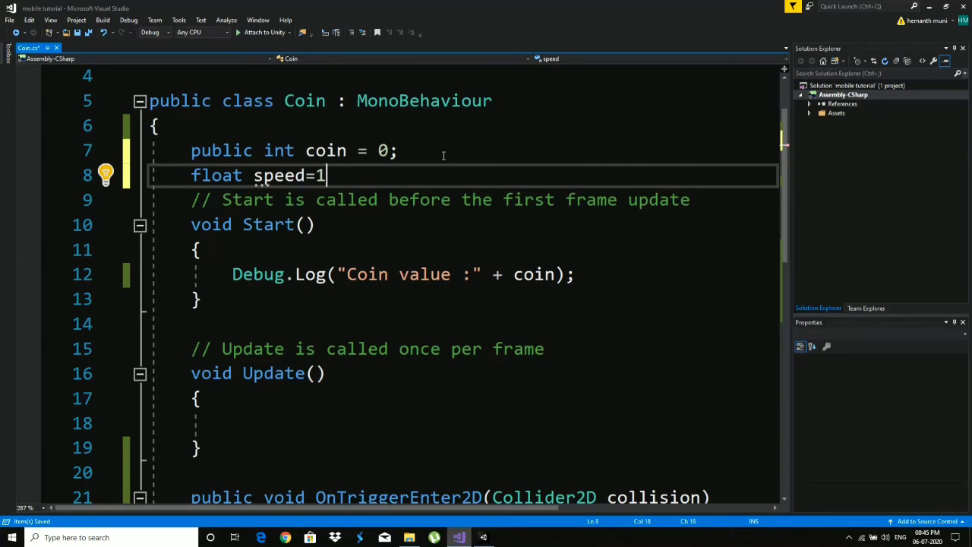
text(.5f)
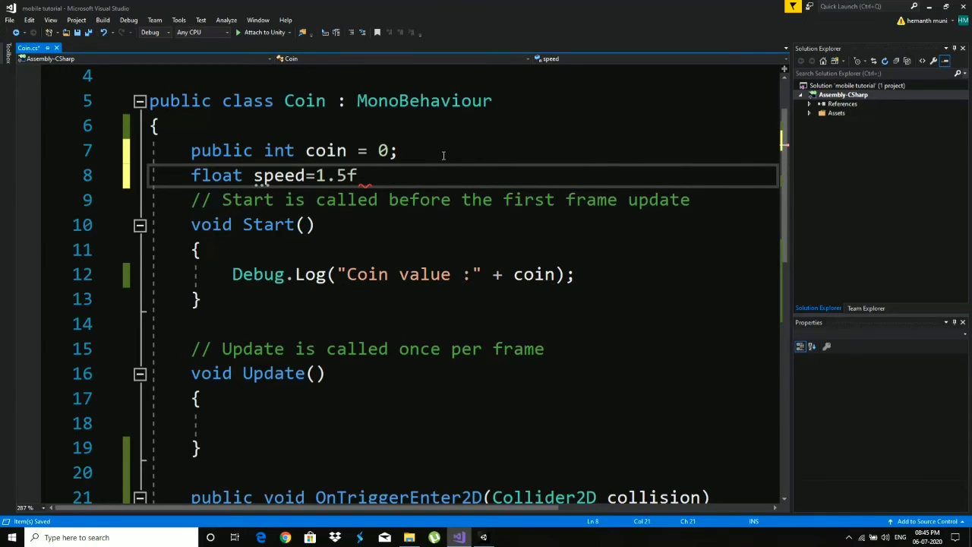
text(;)
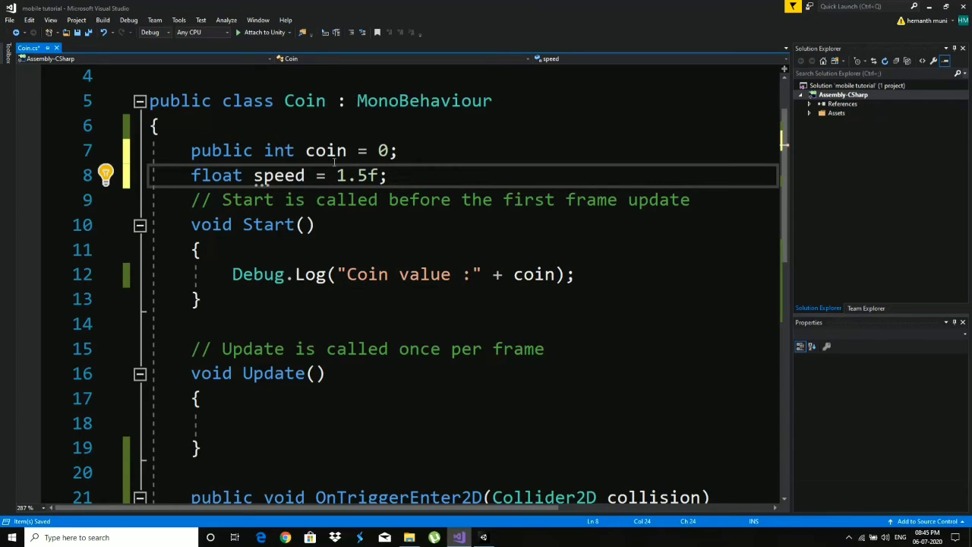
Step: Prefix the speed declaration on line 8 with 'public' and check Speed 1.5 in Unity
click(378, 176)
click(416, 176)
key(Home)
key(Left)
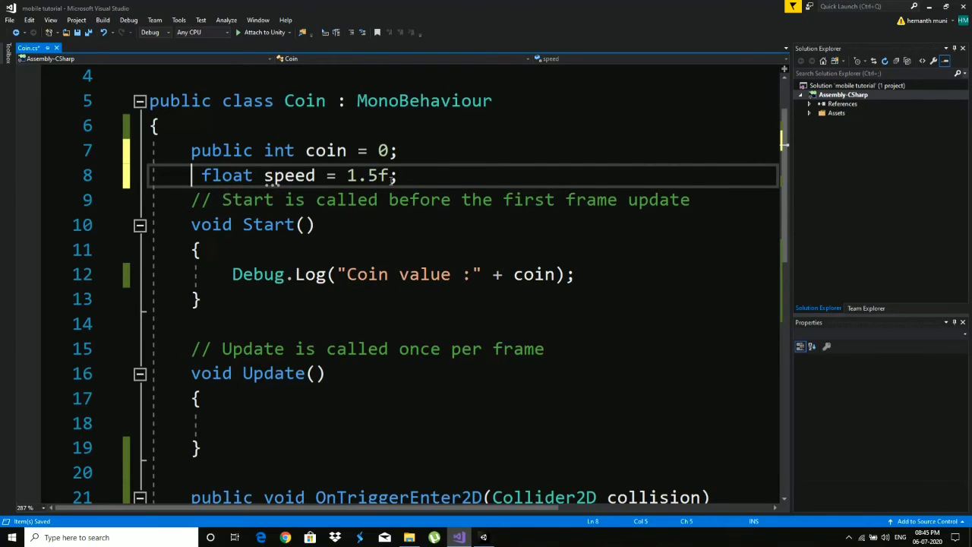
text(publi )
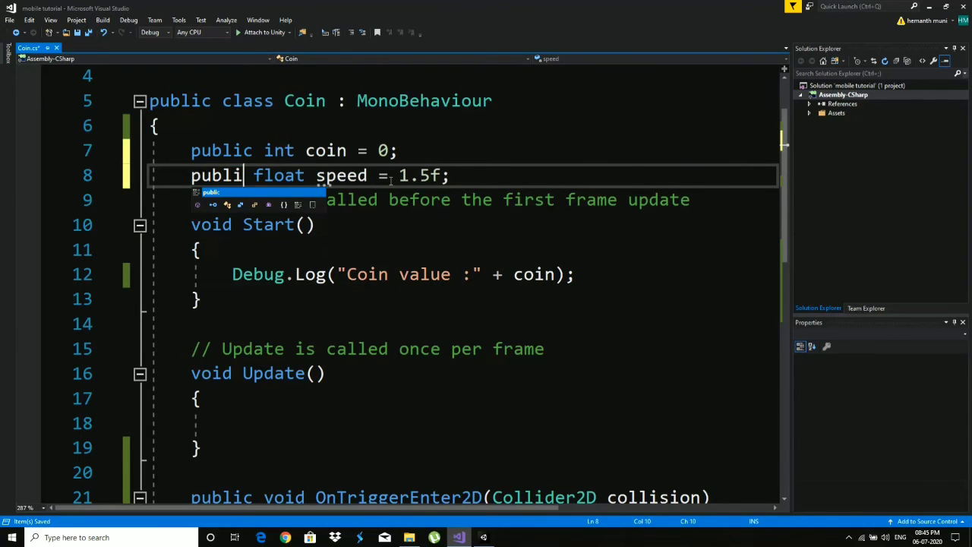
text(c)
key(Escape)
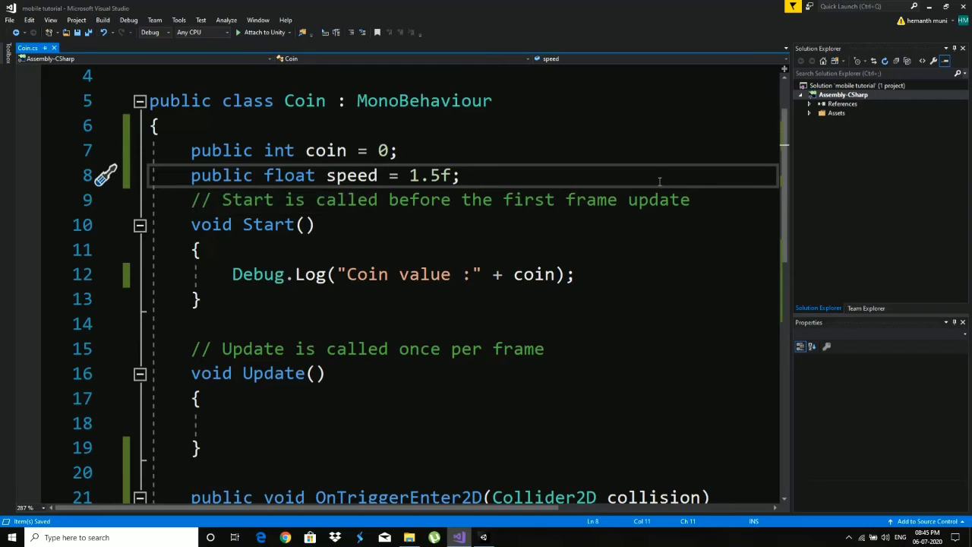
key(alt+Tab)
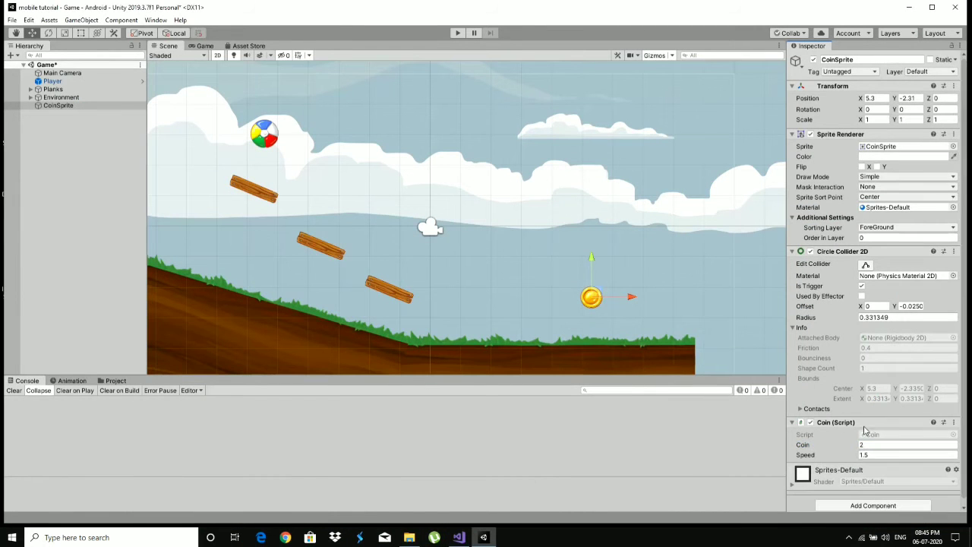
click(461, 536)
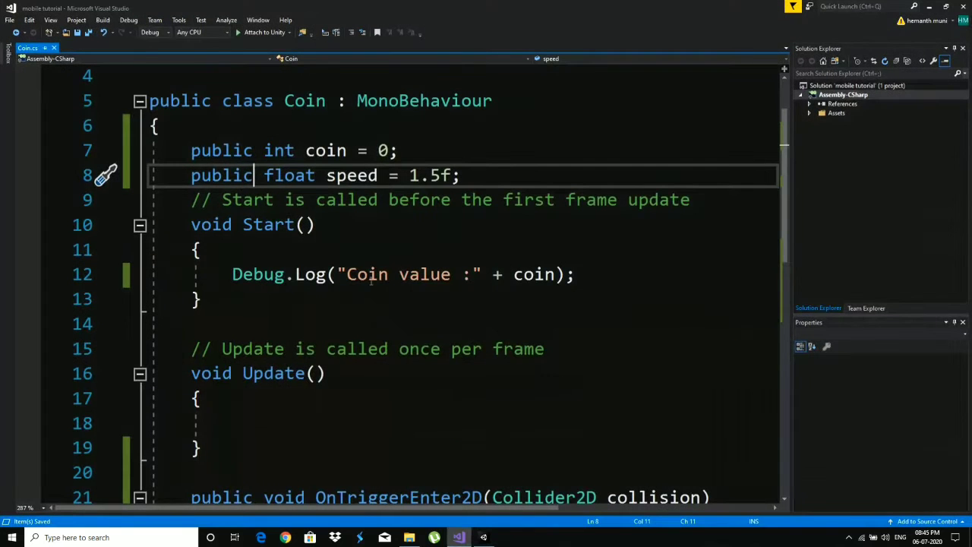
Step: Add 'bool active = false;' on a new line 9 below speed, then check Unity
click(494, 175)
key(Return)
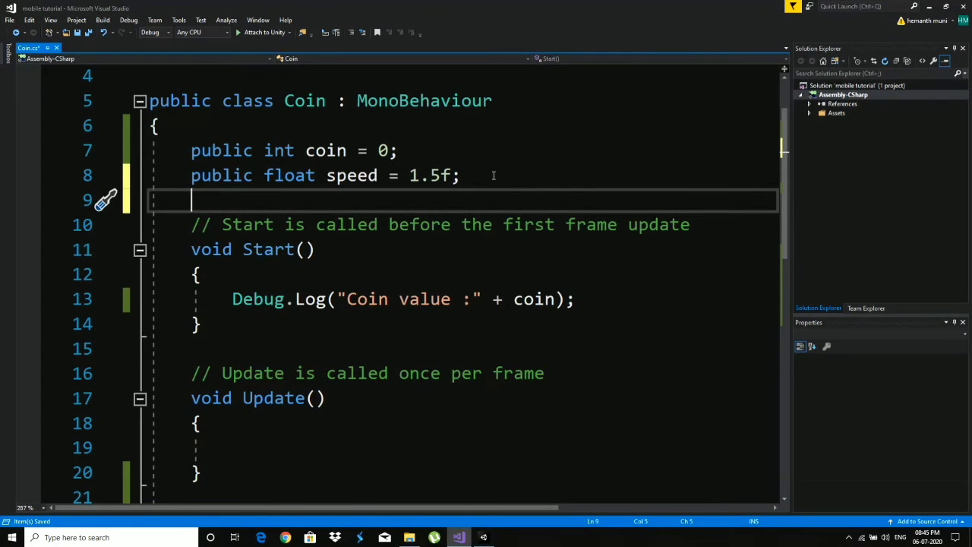
text(bool)
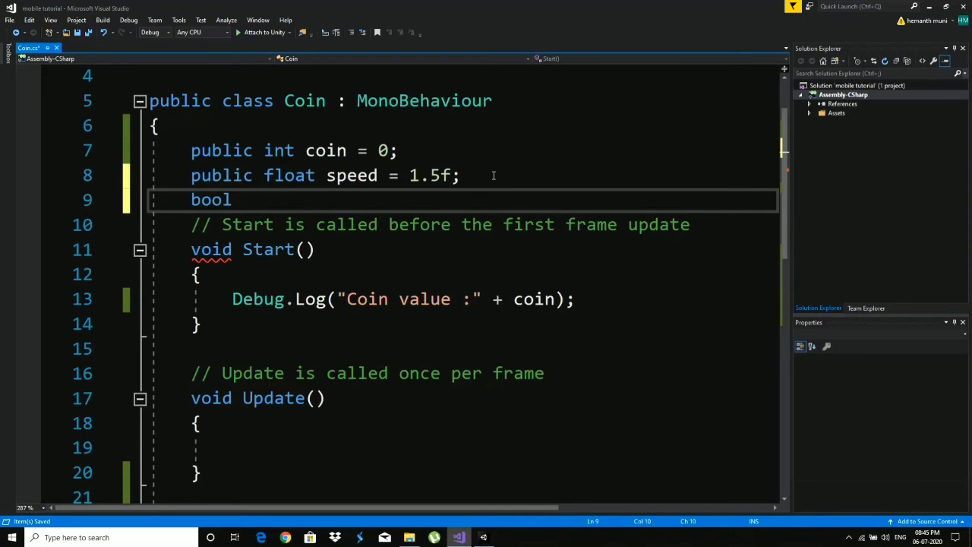
text( active )
text(= fals)
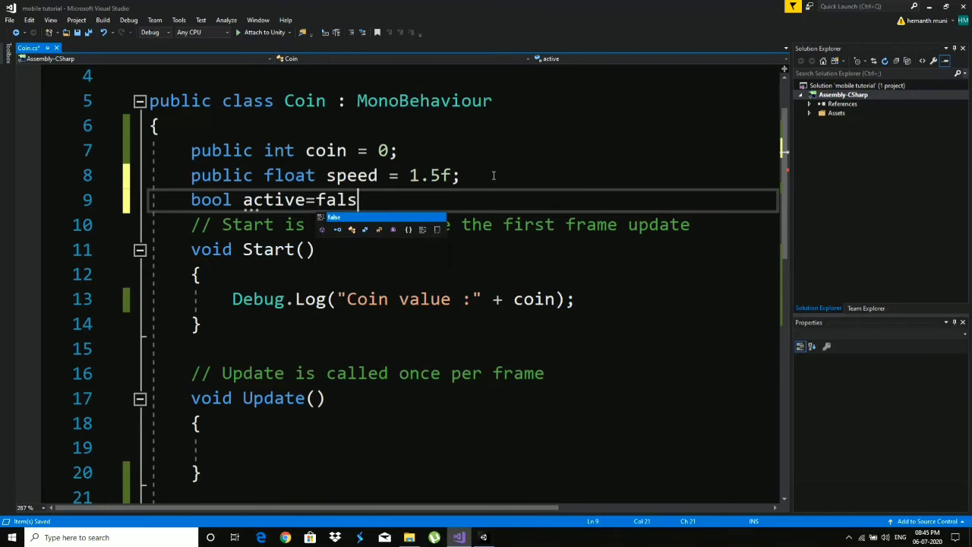
text(e;)
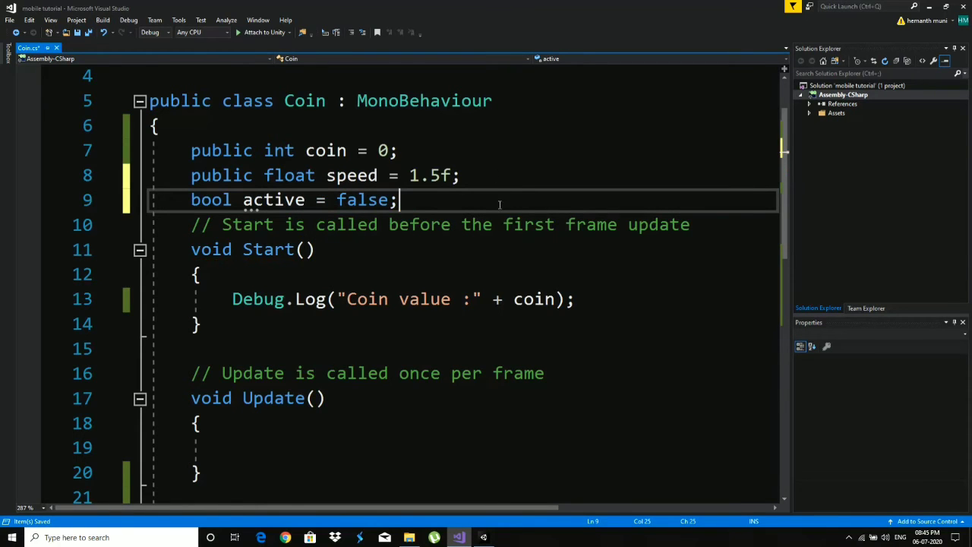
click(929, 6)
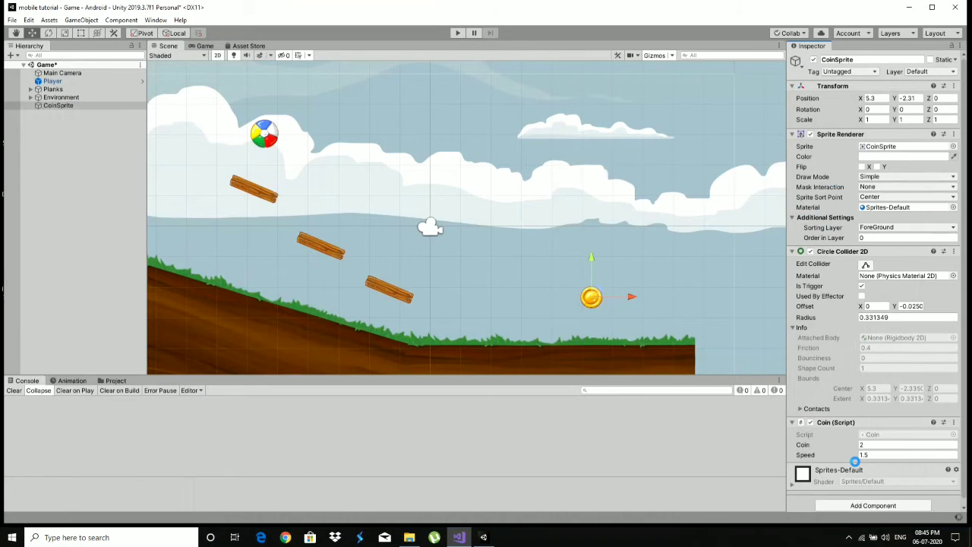
click(459, 537)
Step: Type 'public' before bool on line 9 and toggle the new Active field in Unity
double_click(193, 199)
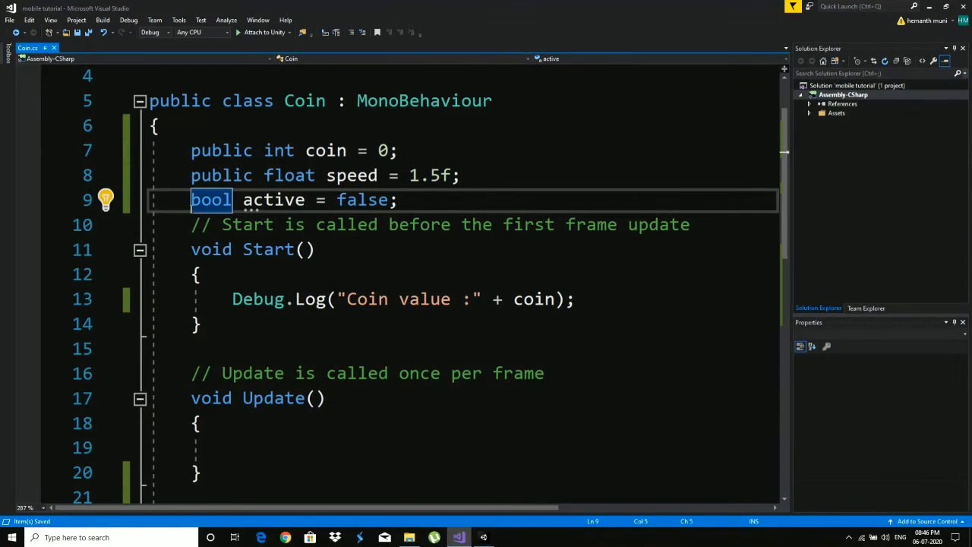
click(191, 200)
text(public)
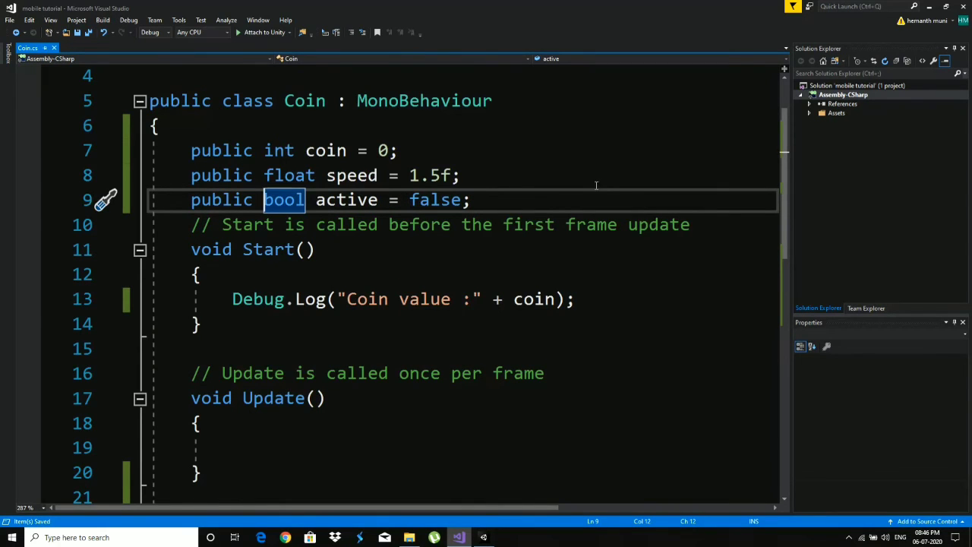
click(928, 6)
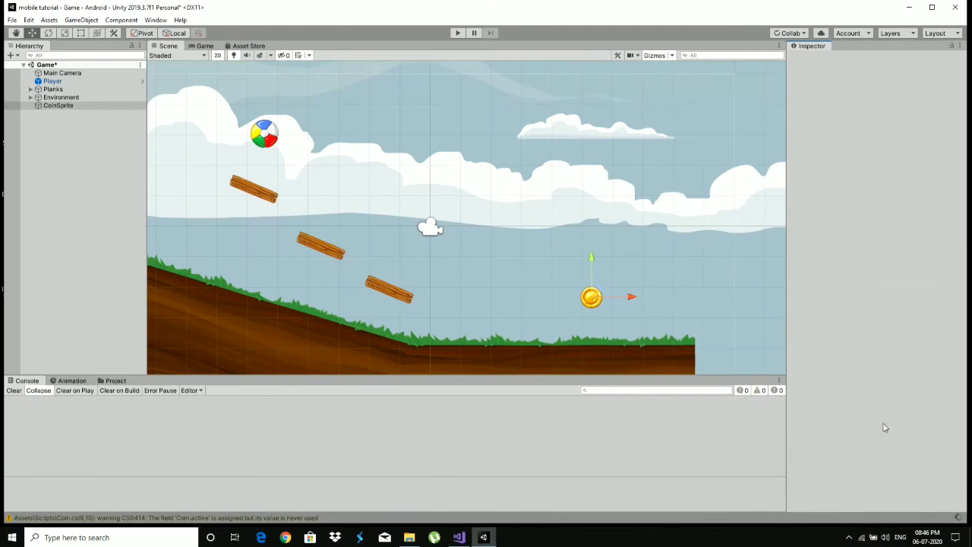
scroll(886, 437, down, 1)
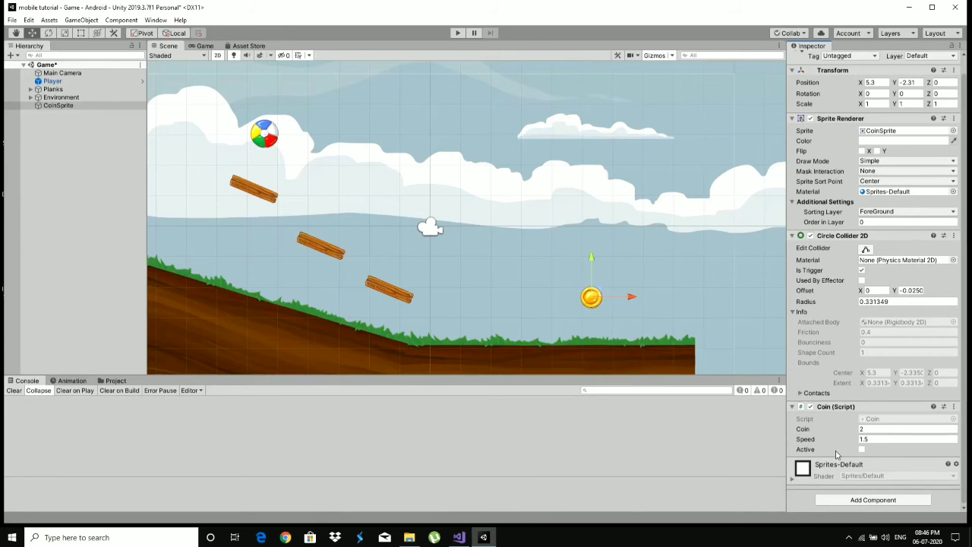
click(860, 448)
click(458, 536)
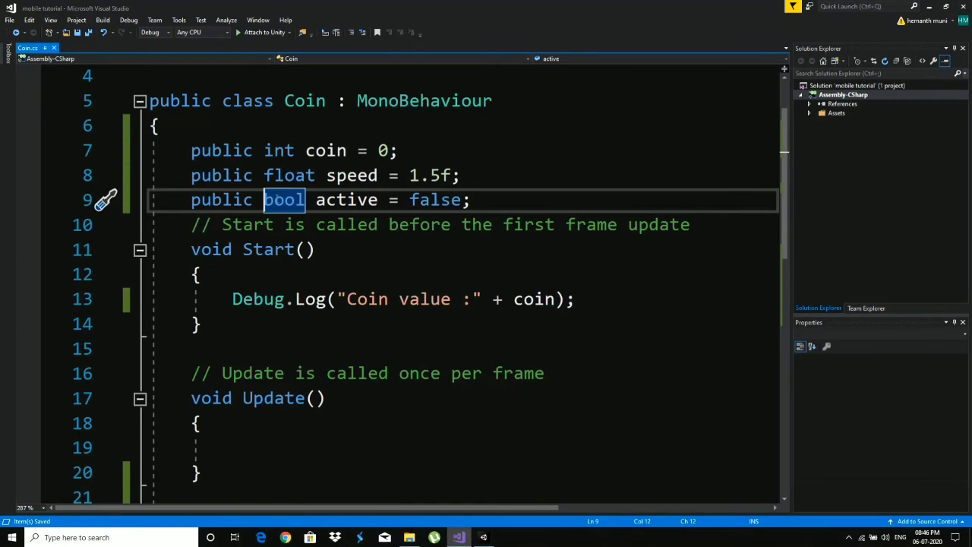
Step: Delete the float speed and active declarations on lines 8–9 of Coin.cs
double_click(305, 175)
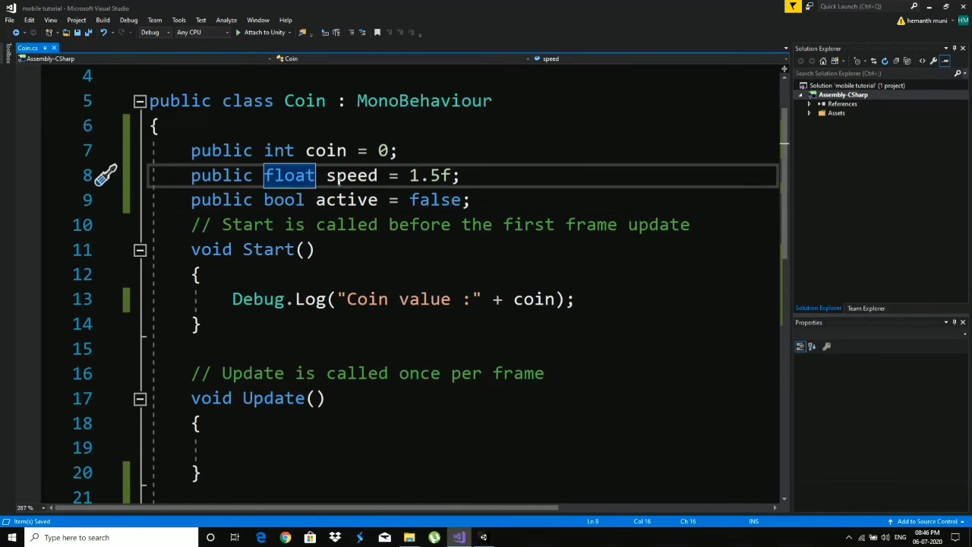
scroll(307, 270, down, 2)
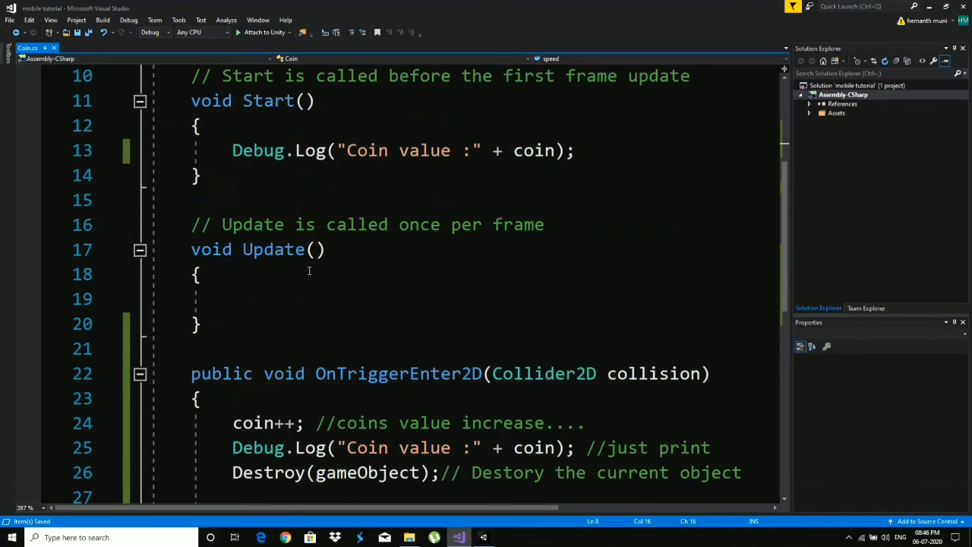
scroll(307, 271, down, 2)
scroll(308, 270, up, 4)
scroll(306, 273, up, 1)
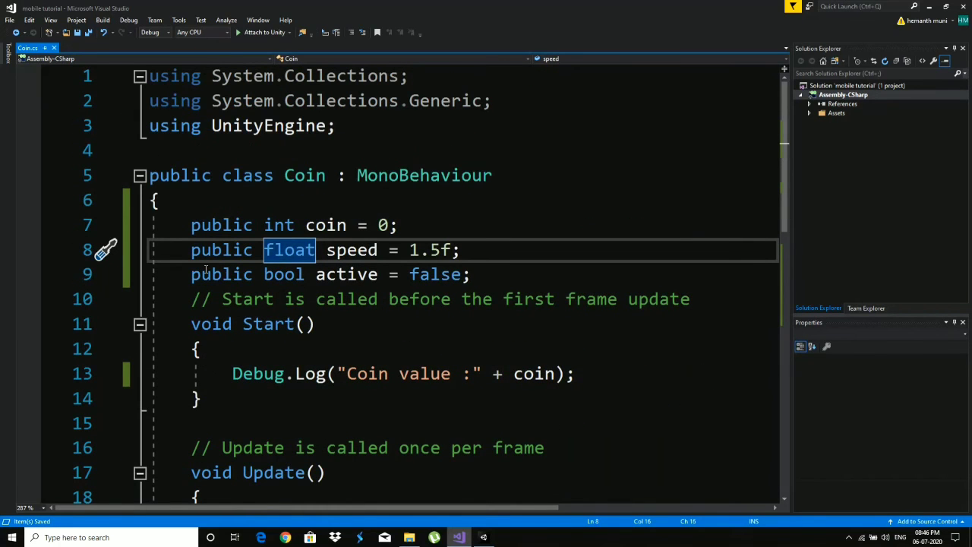
drag(189, 252, 515, 273)
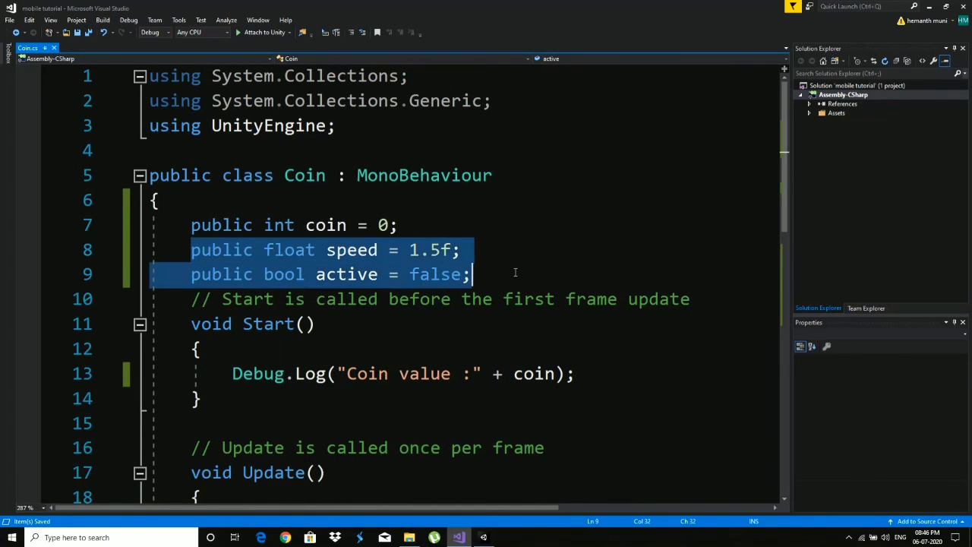
key(BackSpace)
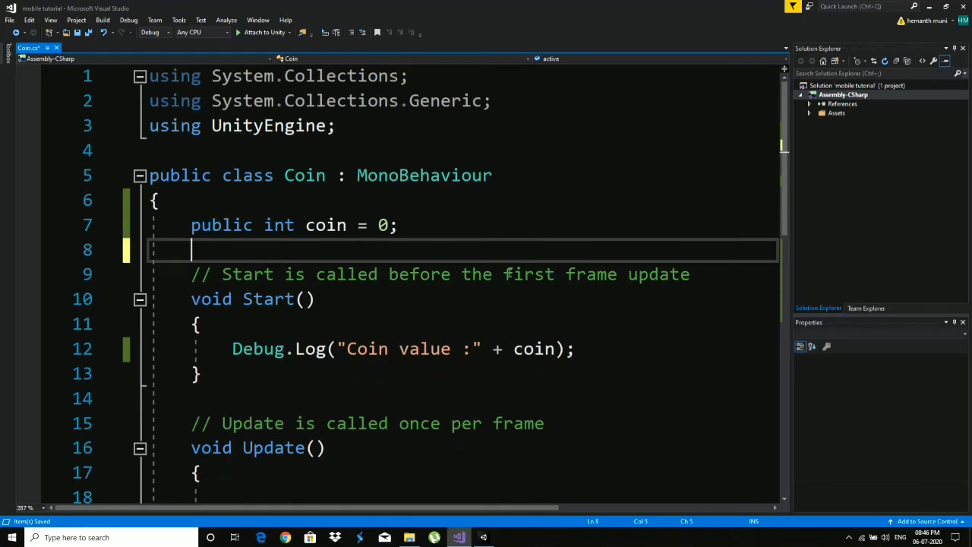
scroll(286, 346, down, 1)
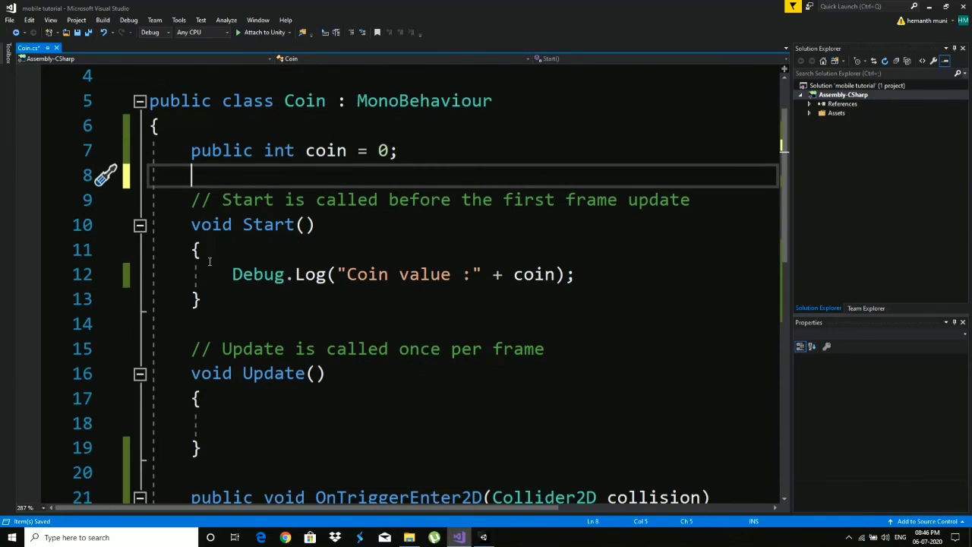
Step: Select the Debug.Log statement on line 12 inside the Start method
click(207, 261)
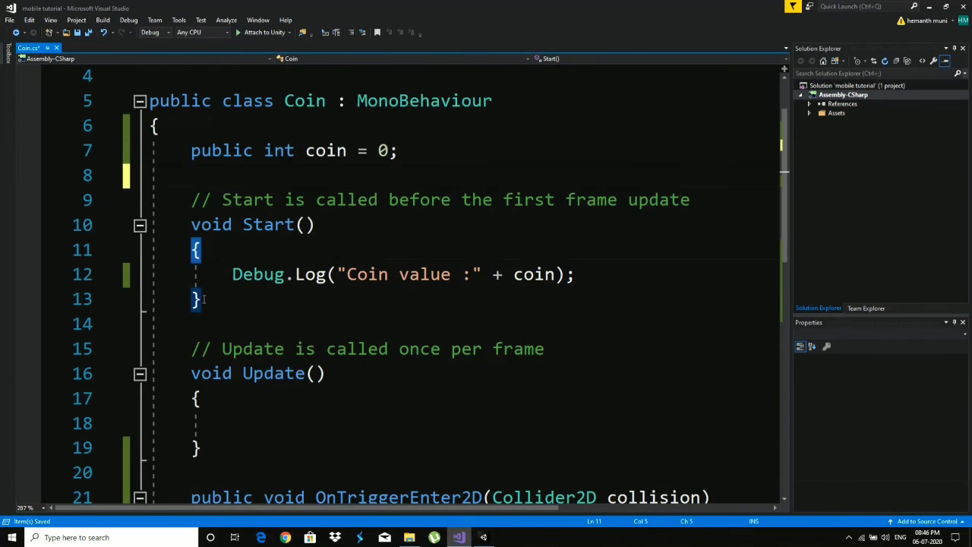
click(224, 270)
drag(225, 270, 616, 276)
click(616, 276)
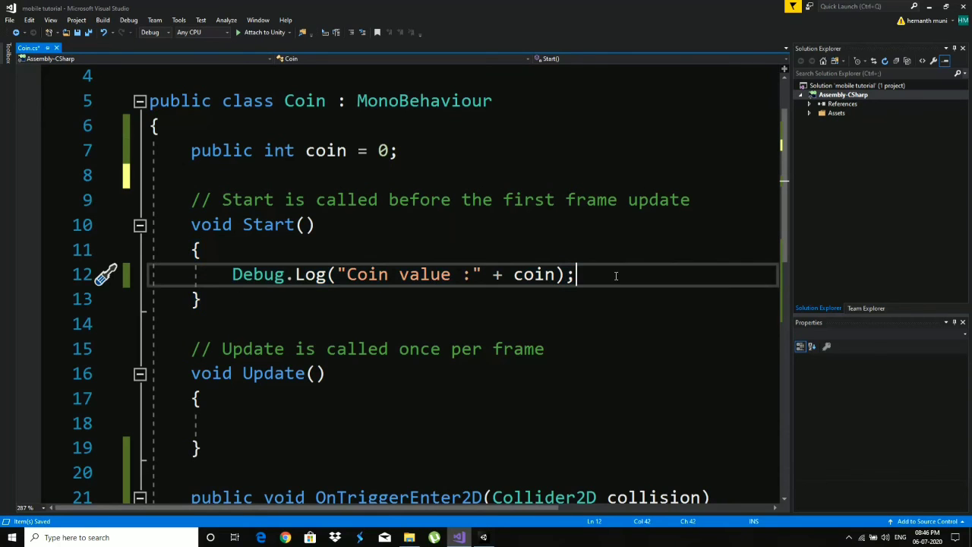
scroll(585, 282, down, 2)
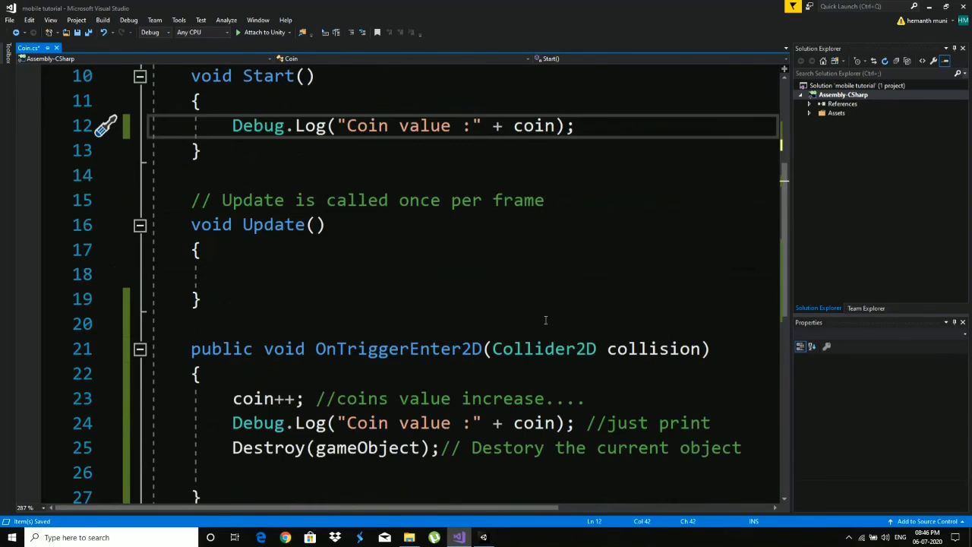
scroll(545, 321, down, 1)
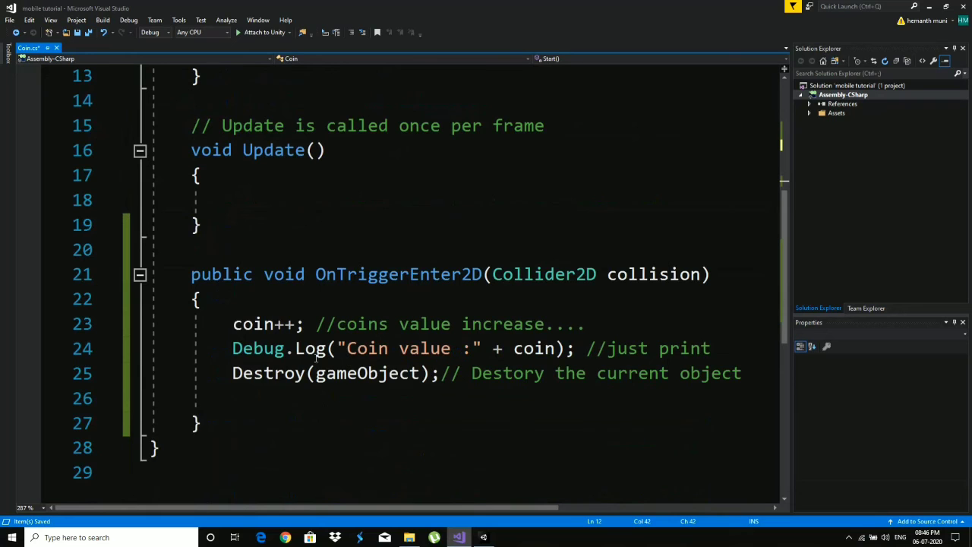
scroll(451, 357, up, 1)
scroll(309, 336, up, 2)
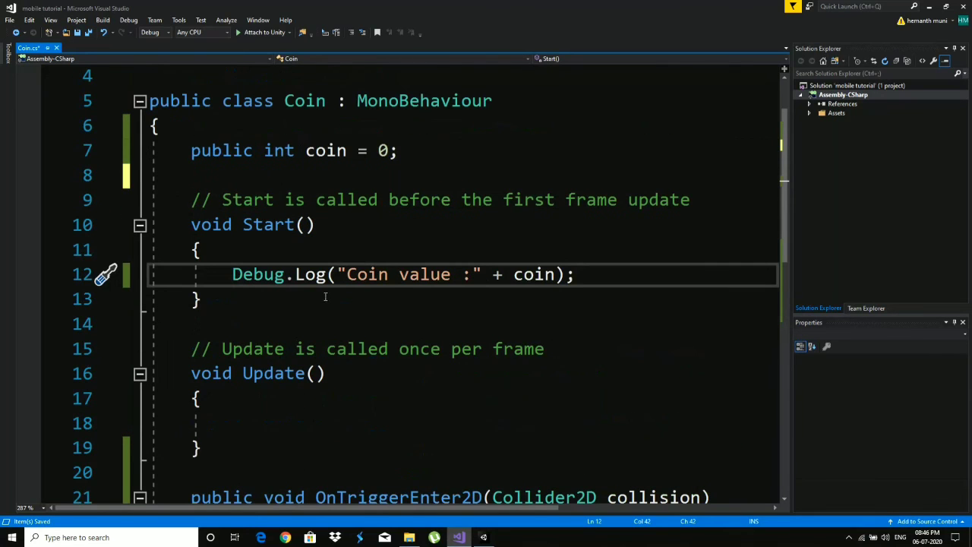
drag(233, 274, 614, 277)
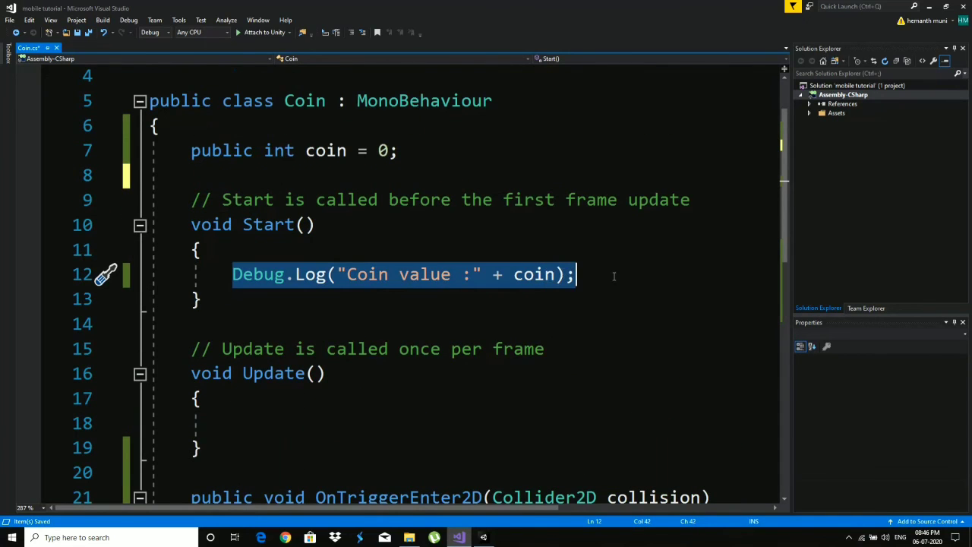
click(571, 278)
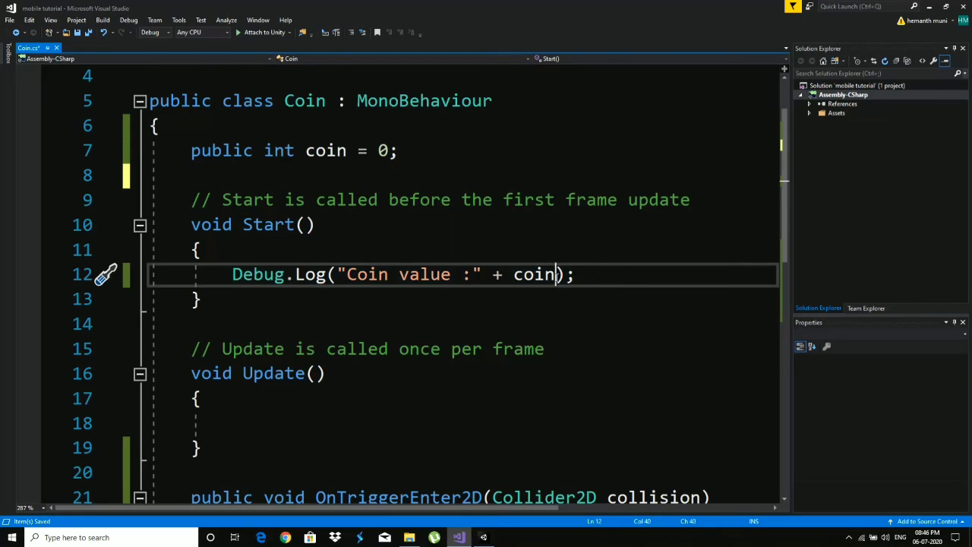
Step: Replace the logged coin value with "Thanks for watching" and save Coin.cs
drag(558, 275, 491, 286)
key(BackSpace)
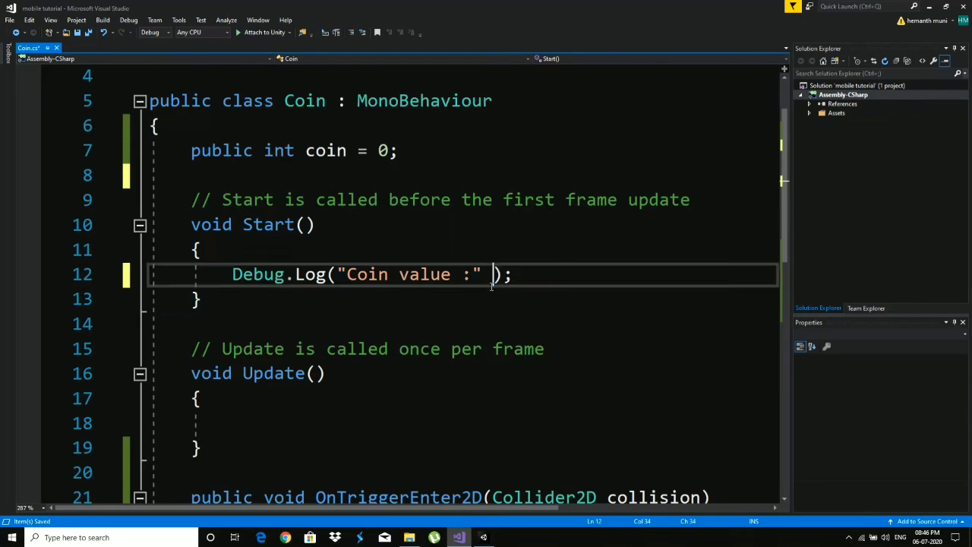
key(BackSpace)
key(BackSpace)
key(BackSpace)
key(BackSpace)
key(BackSpace)
key(BackSpace)
key(BackSpace)
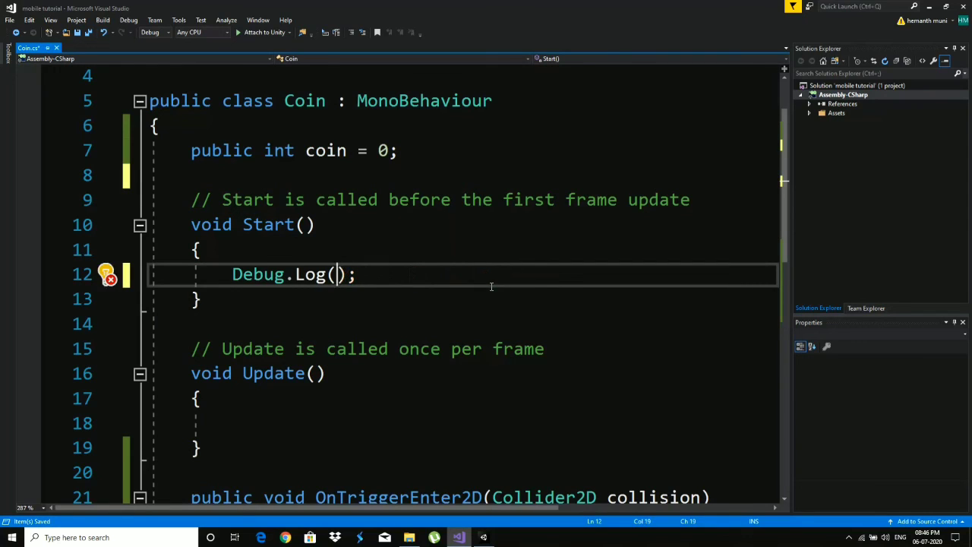
text("T)
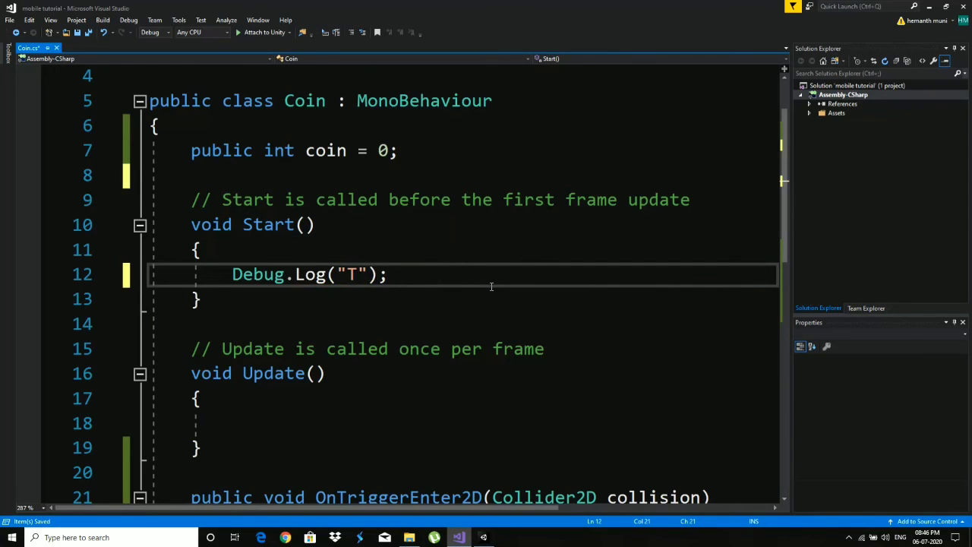
text(hanks )
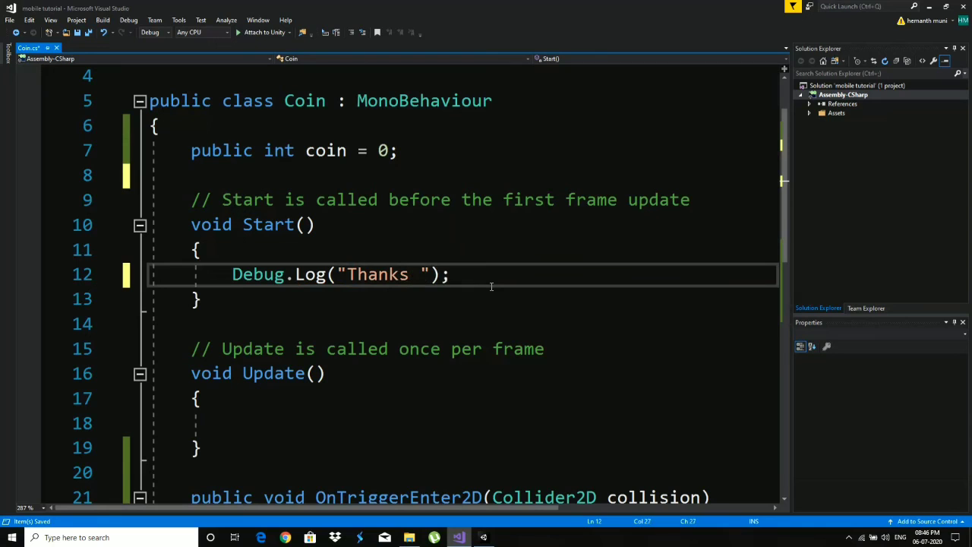
text(for watc)
text(hing)
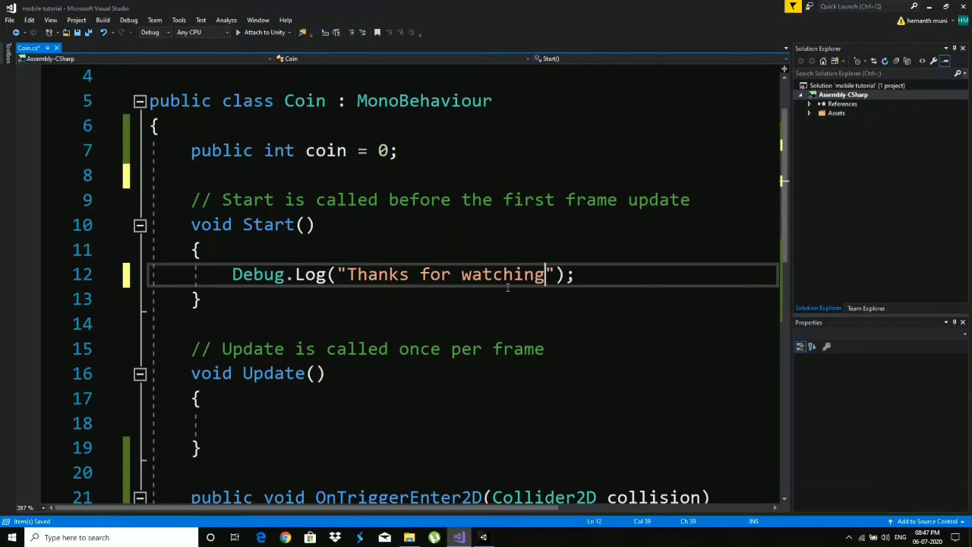
key(ctrl+s)
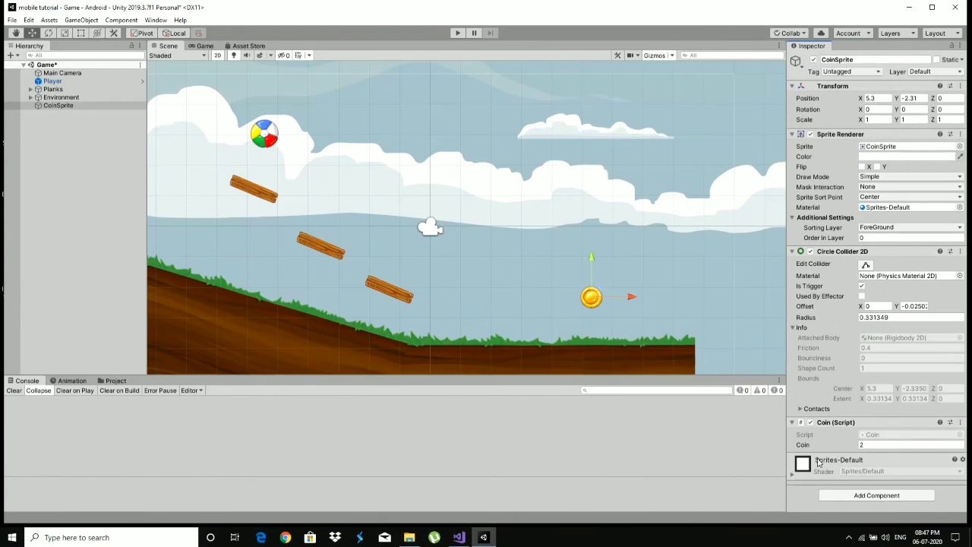
Step: Enter Play mode to test that the new log message appears
click(456, 33)
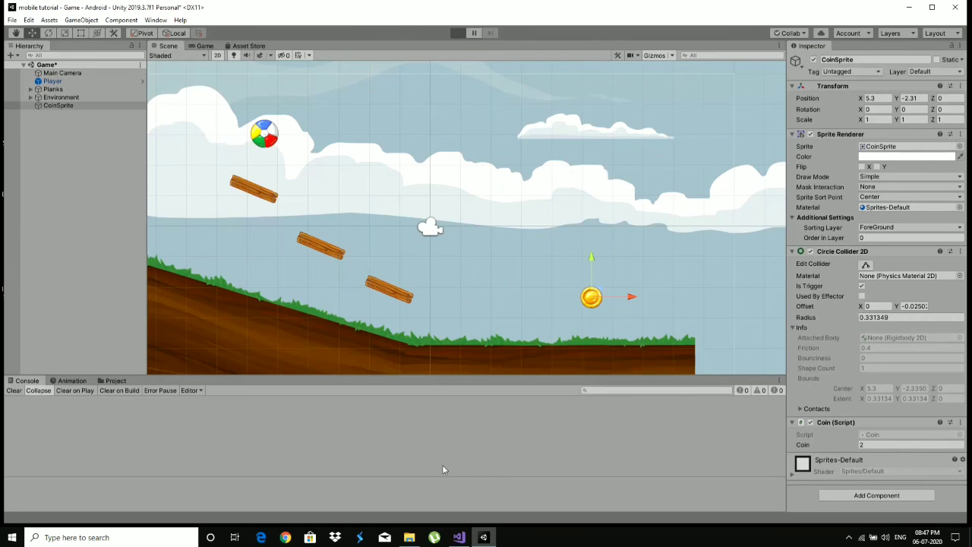